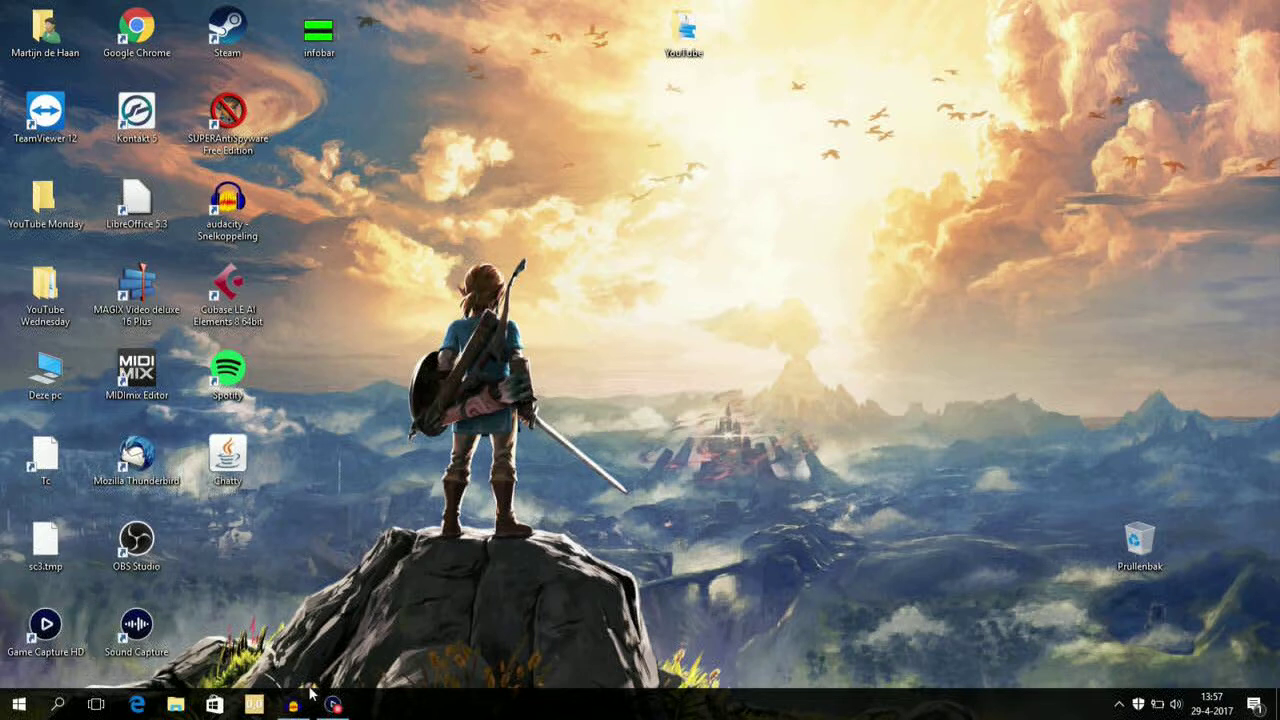
- Restore the minimized Elgato Game Capture HD window from its taskbar icon
{"action": "left_click", "coordinate": [340, 704]}
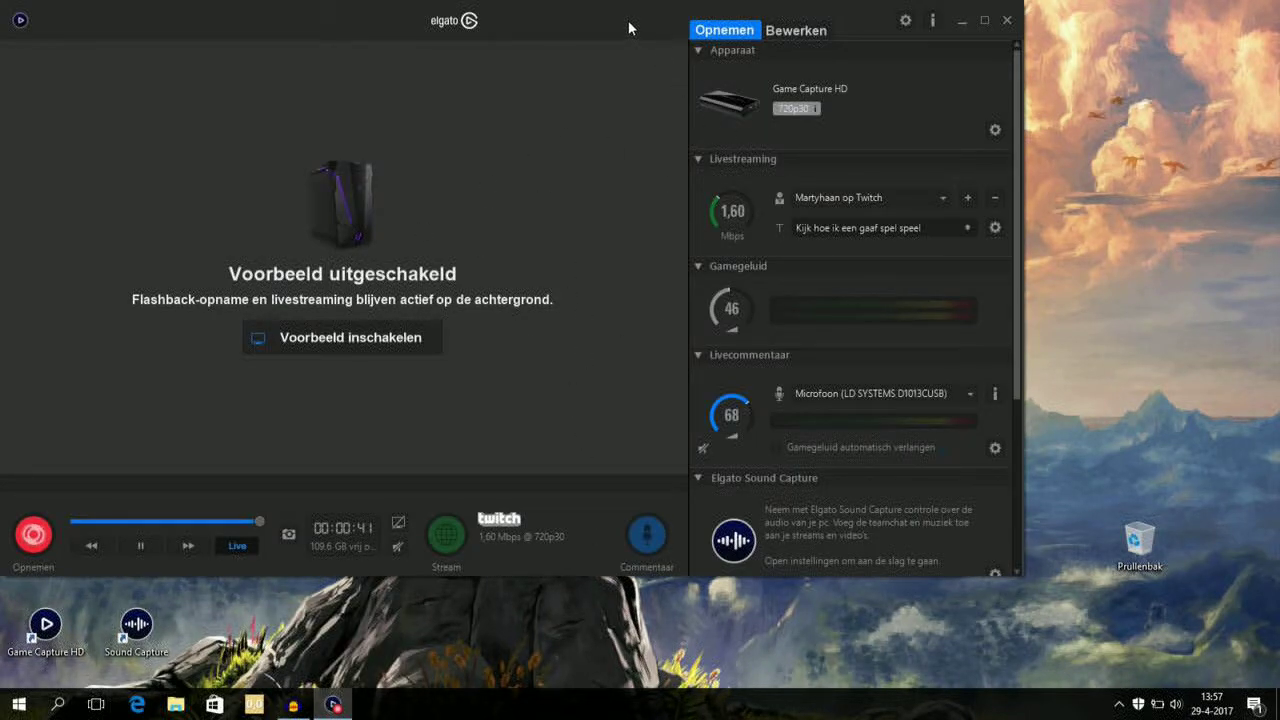
- Shift the Elgato window down-right, minimize it, and open the YouTube desktop folder
{"action": "left_click_drag", "start_coordinate": [627, 20], "coordinate": [730, 59]}
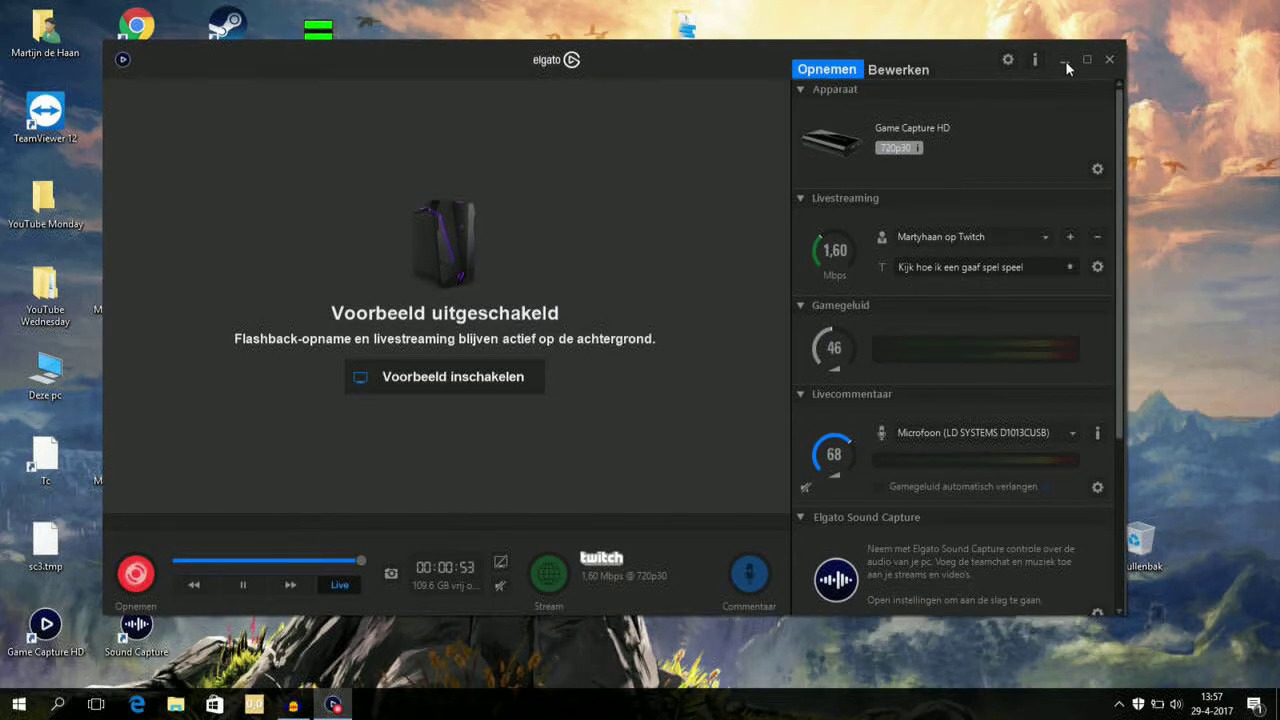
{"action": "left_click", "coordinate": [1065, 60]}
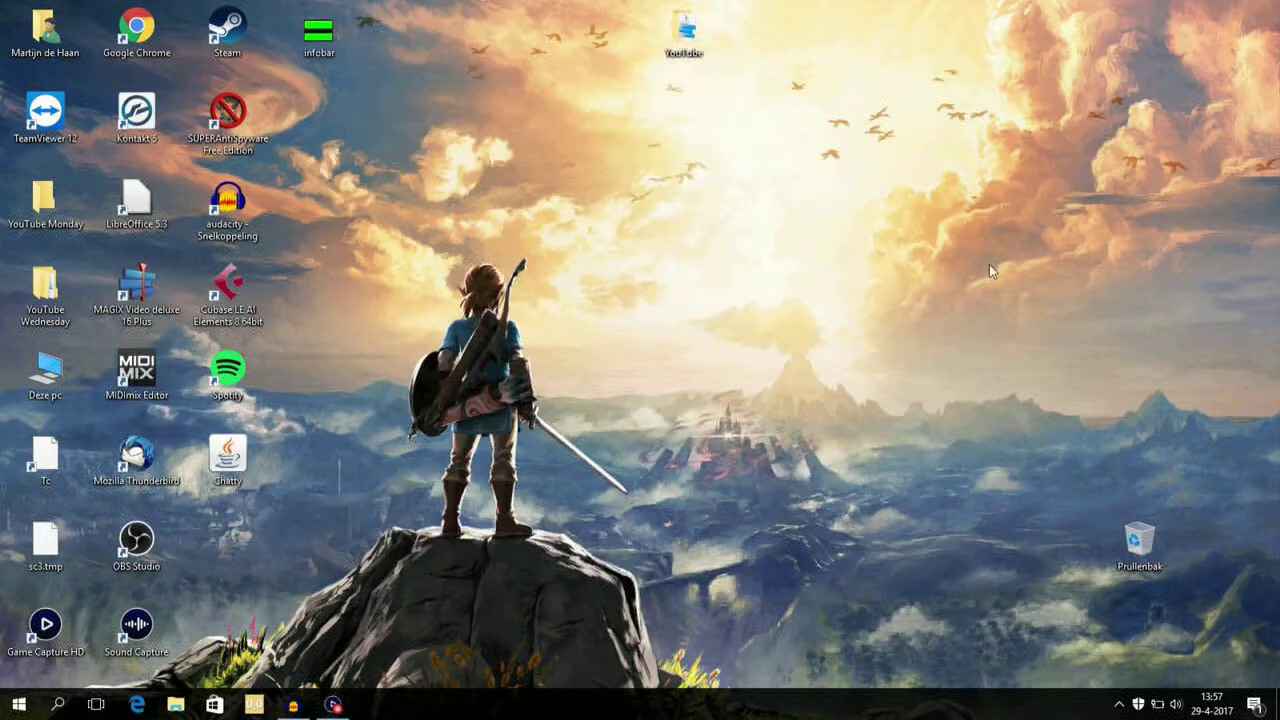
{"action": "double_click", "coordinate": [683, 30]}
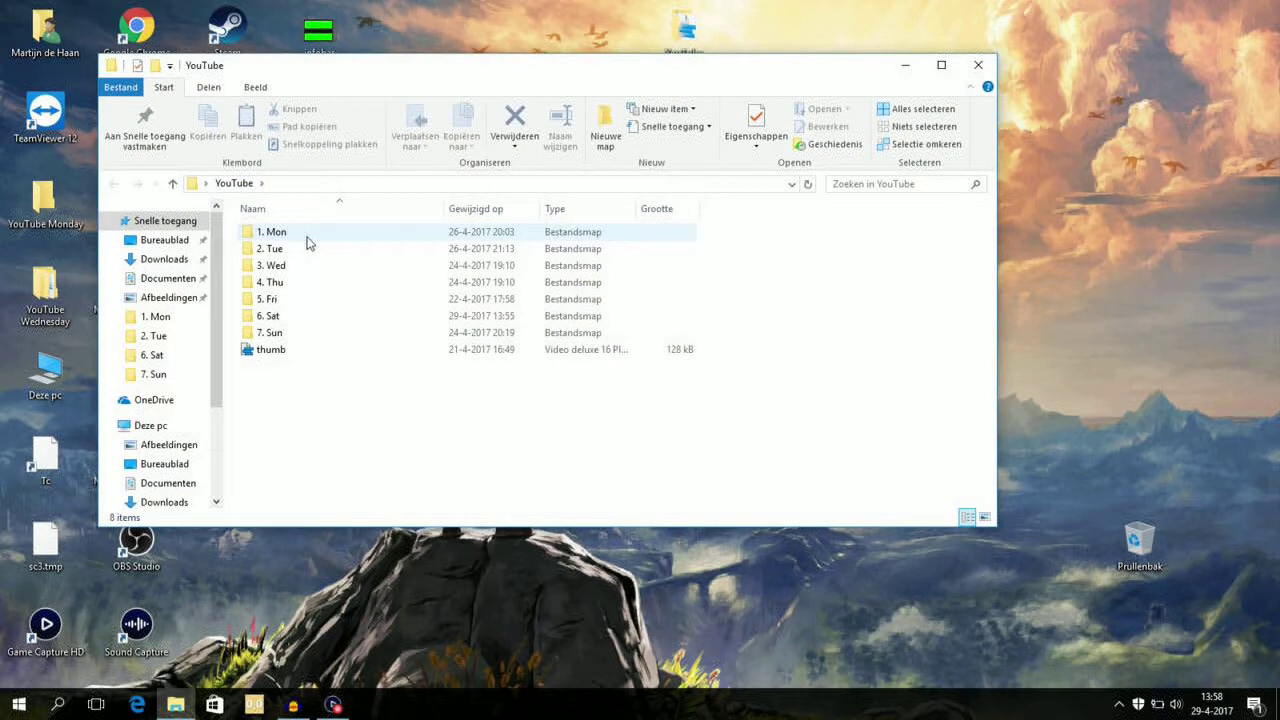
- Open the 6. Sat folder inside YouTube to confirm it holds EGC_Library
{"action": "double_click", "coordinate": [294, 318]}
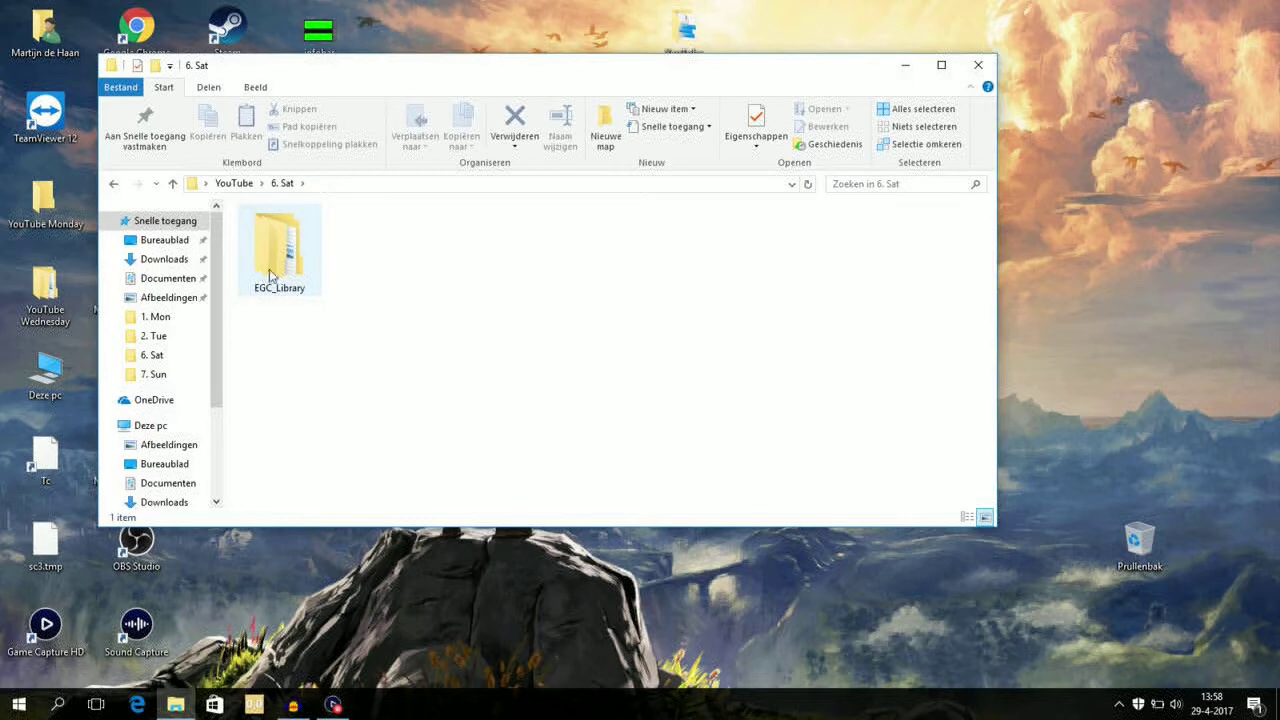
- Close the 6. Sat folder, restore Game Capture HD, and review Voorkeuren without changes
{"action": "left_click", "coordinate": [978, 64]}
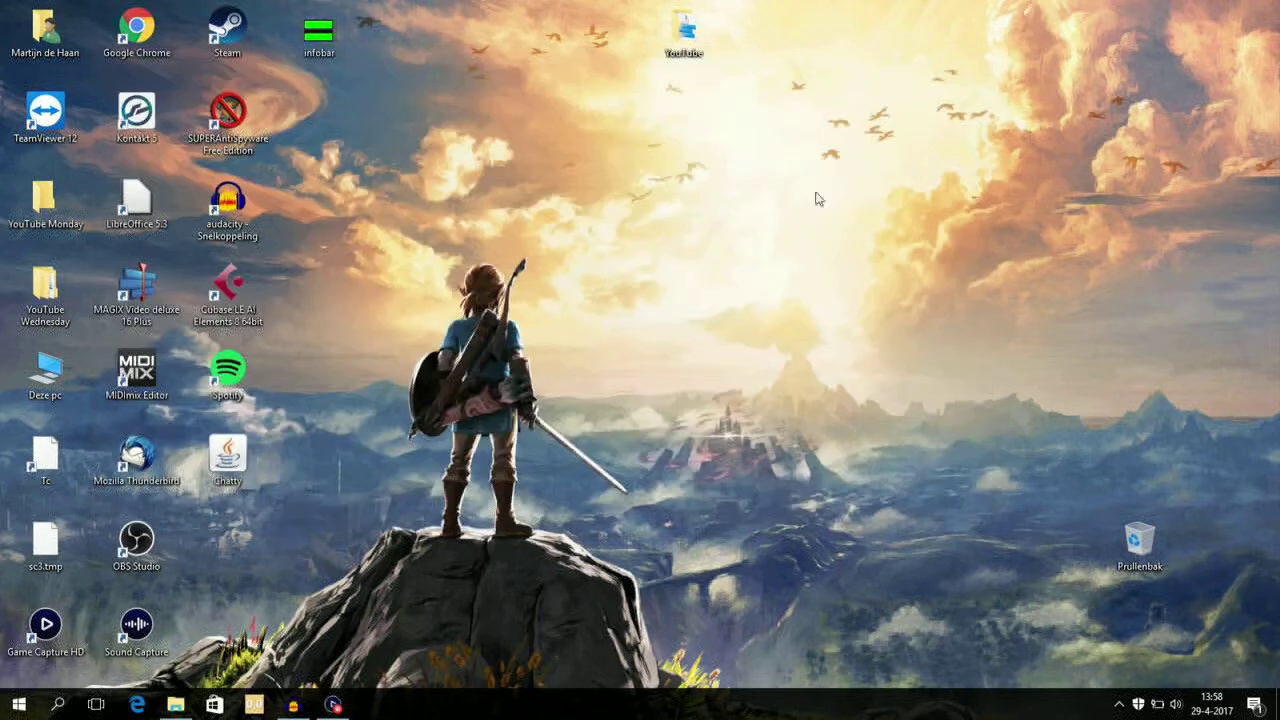
{"action": "left_click", "coordinate": [333, 704]}
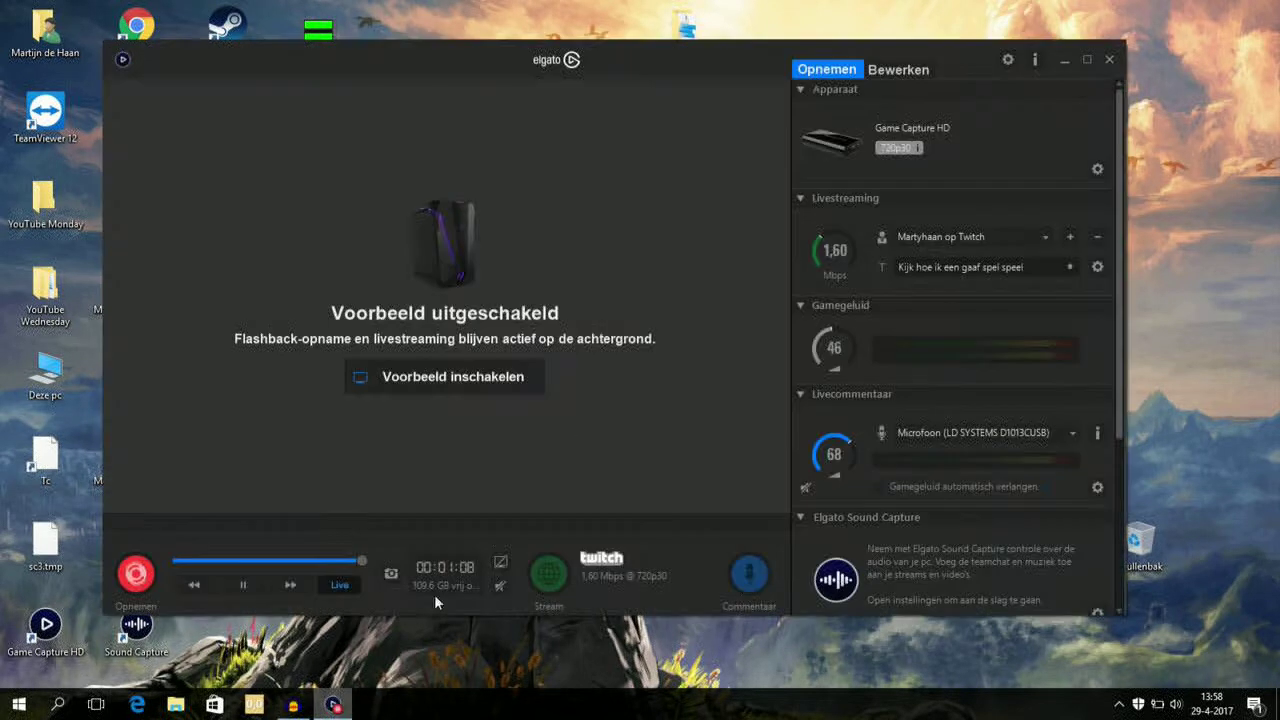
{"action": "left_click", "coordinate": [1008, 61]}
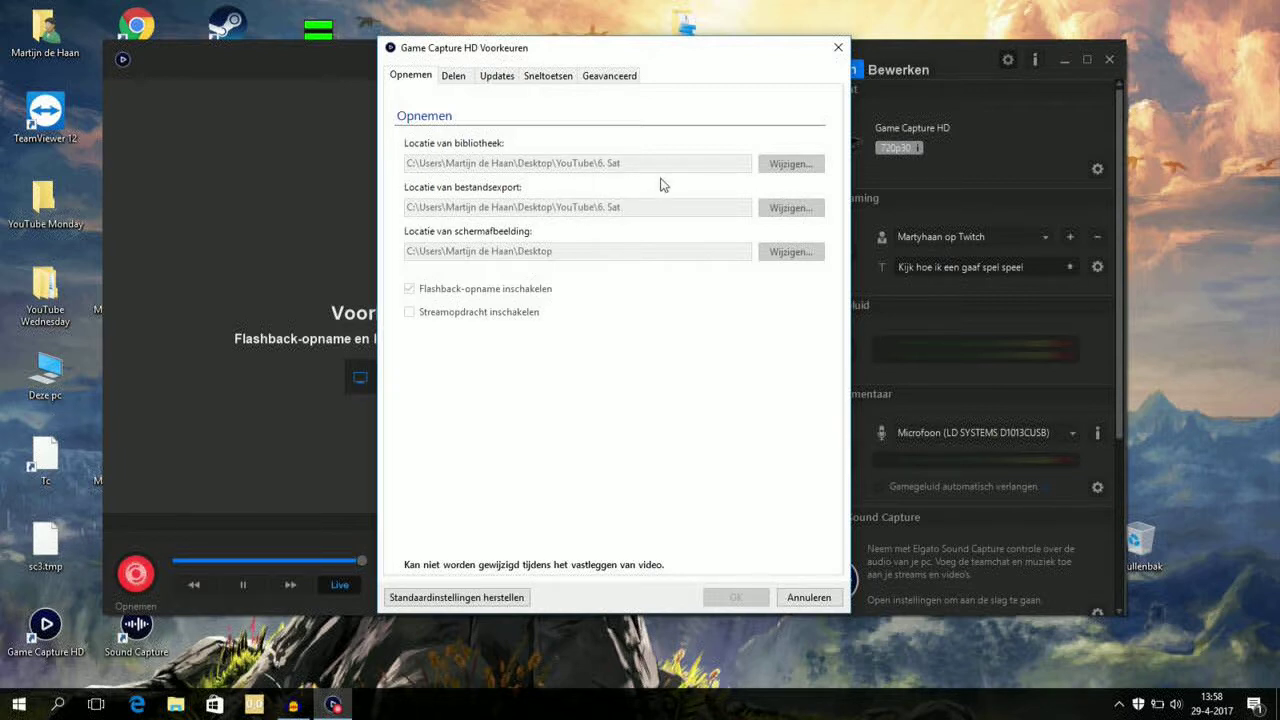
{"action": "key", "text": "Escape"}
- Switch the live preview on to watch the captured desktop, then switch it off
{"action": "left_click", "coordinate": [501, 564]}
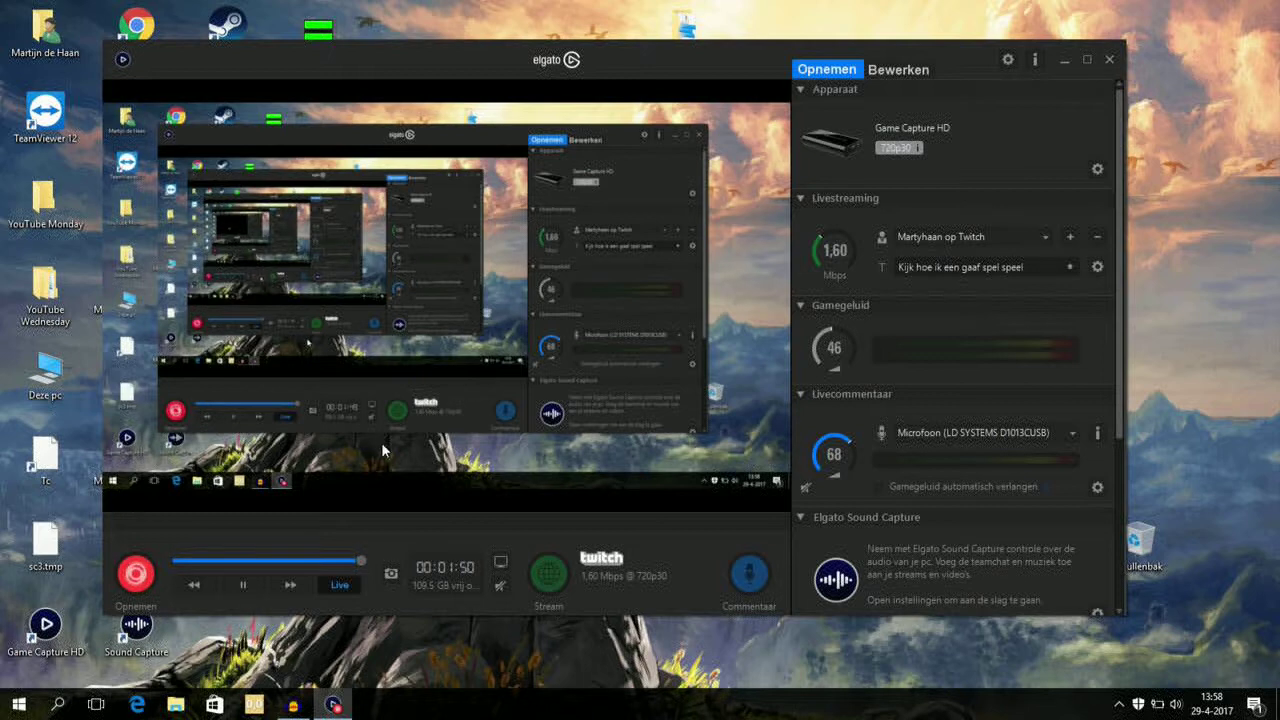
{"action": "left_click", "coordinate": [499, 561]}
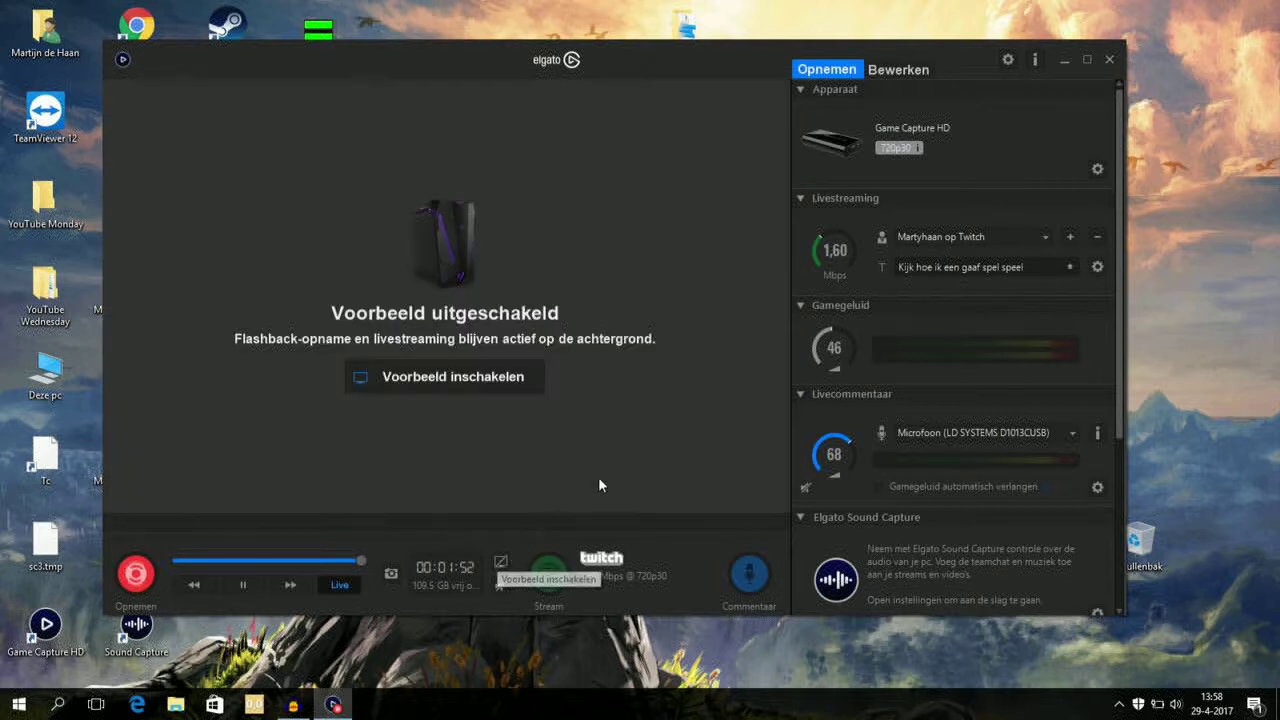
{"action": "left_click", "coordinate": [1098, 171]}
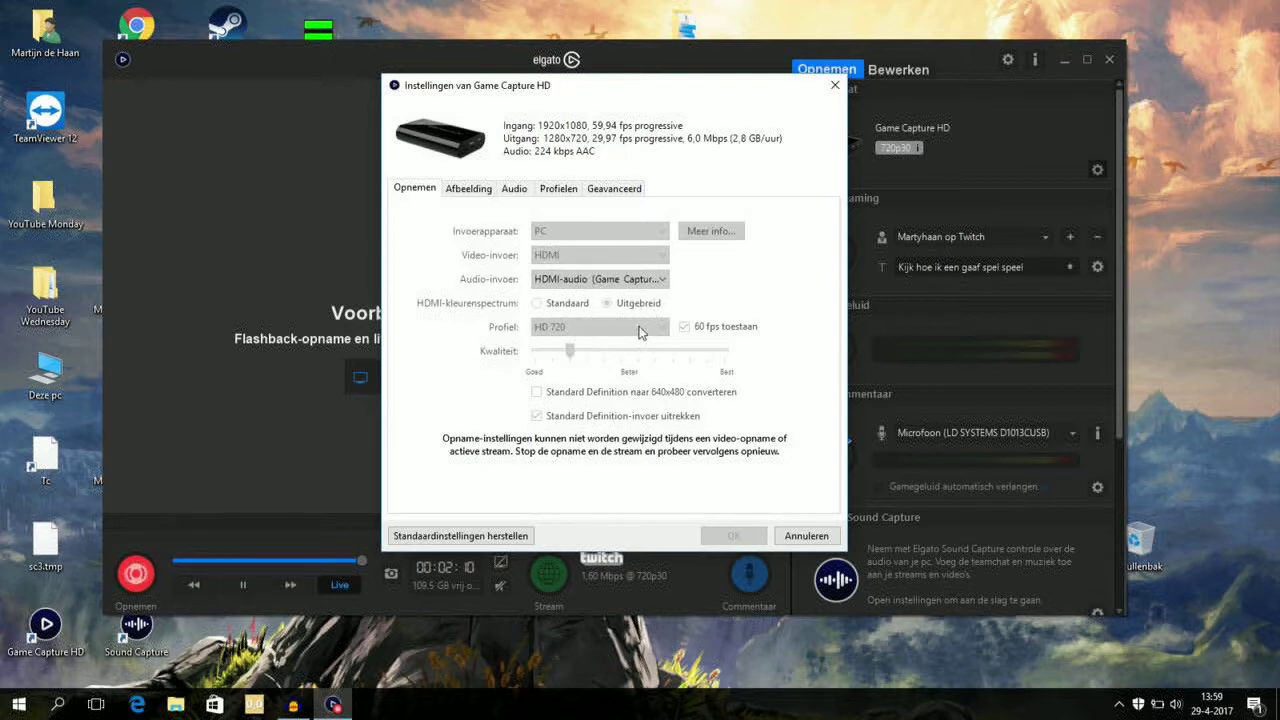
{"action": "left_click", "coordinate": [478, 198]}
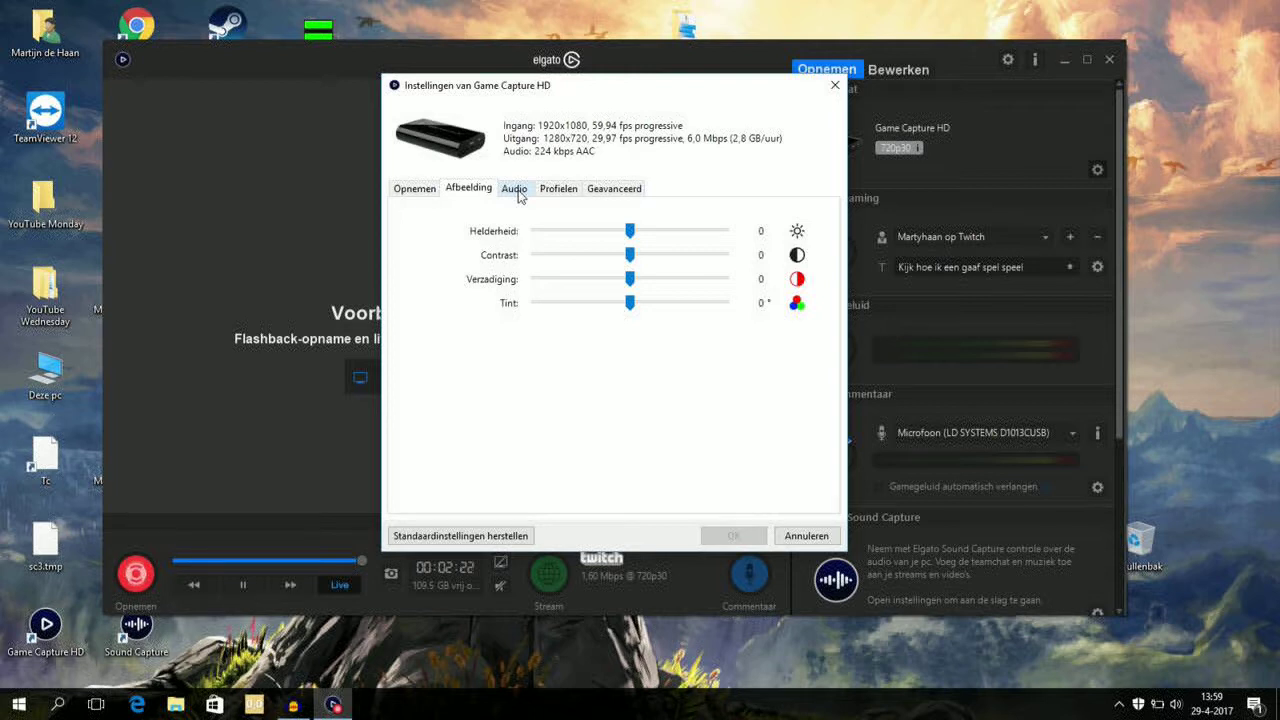
{"action": "left_click", "coordinate": [517, 192]}
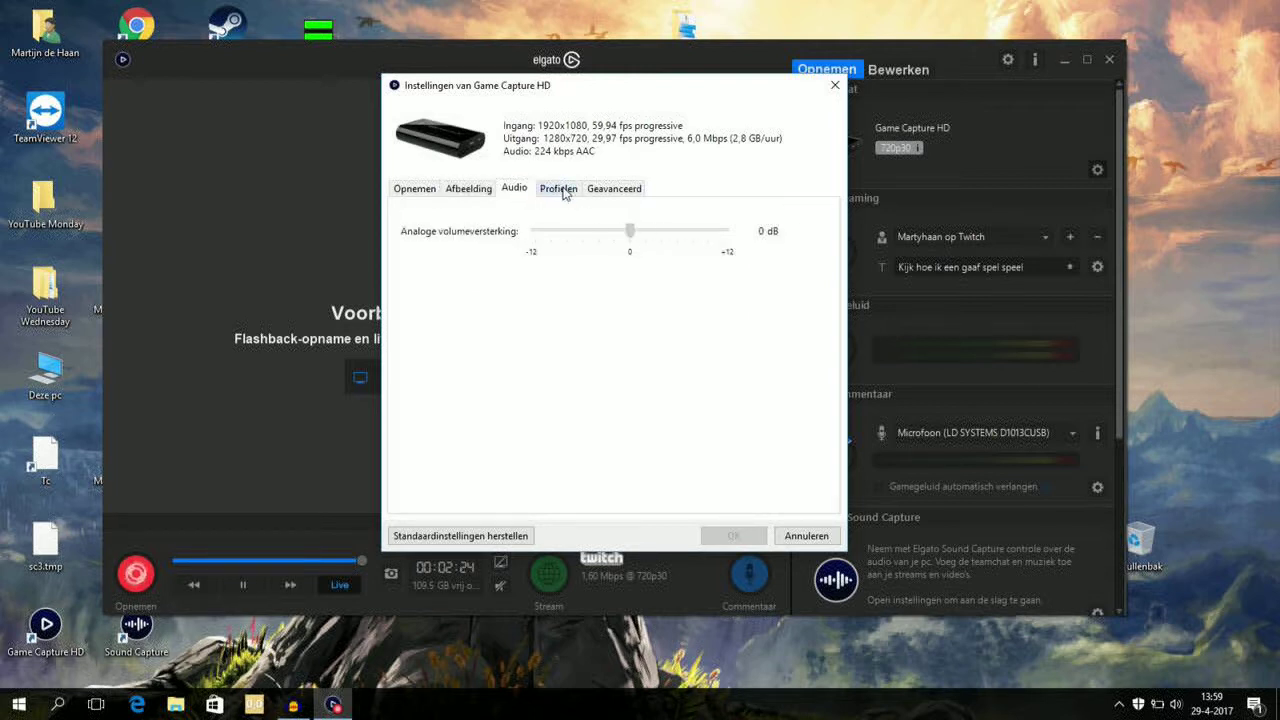
{"action": "left_click", "coordinate": [563, 190]}
{"action": "left_click", "coordinate": [612, 191]}
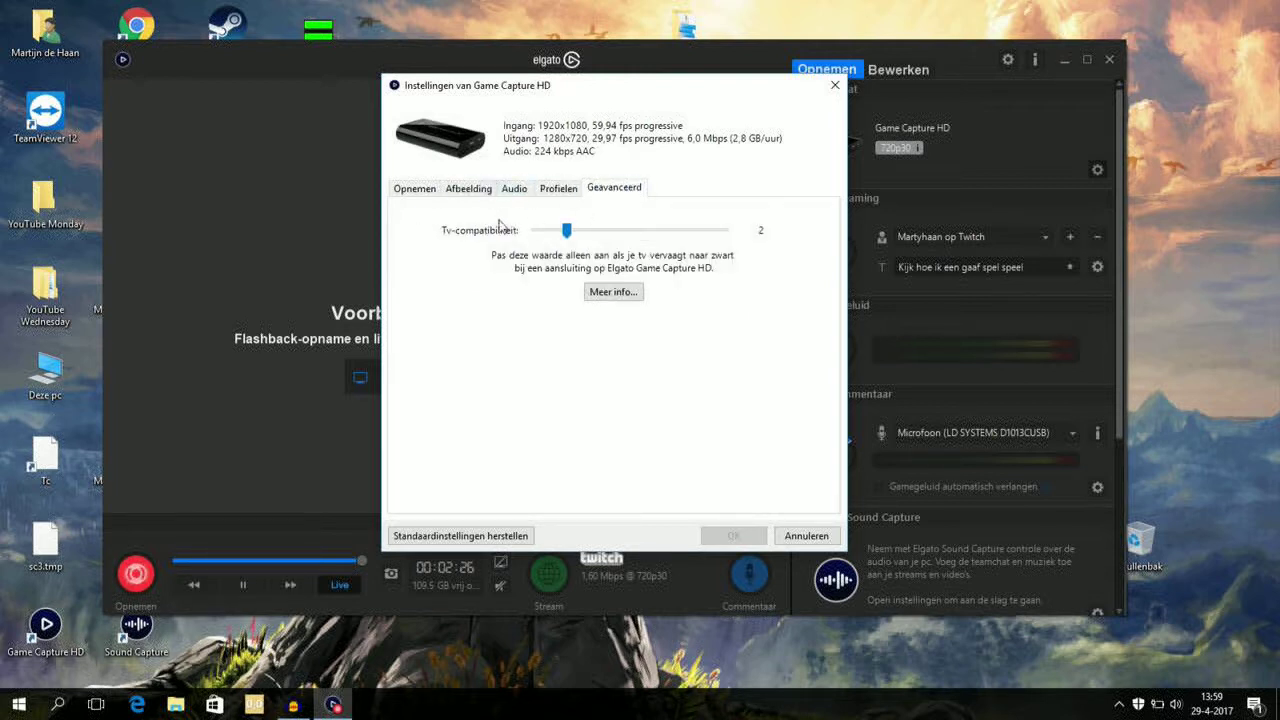
{"action": "left_click", "coordinate": [413, 190]}
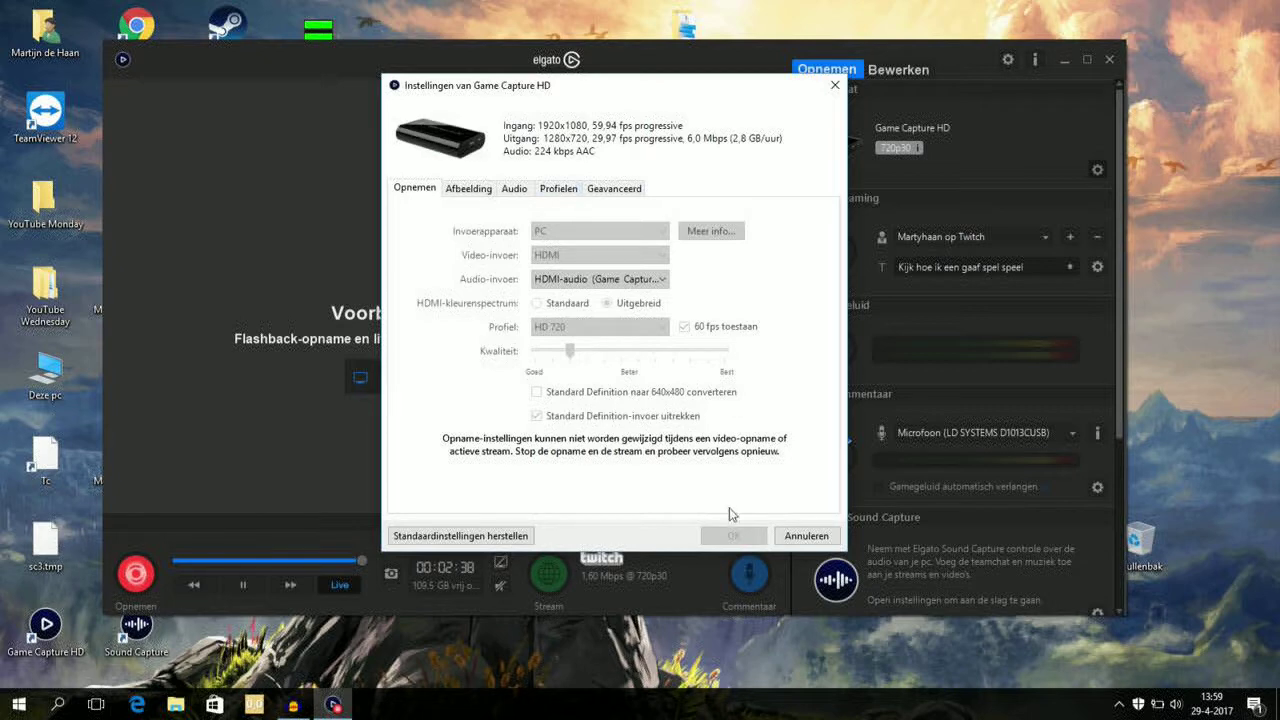
{"action": "left_click", "coordinate": [808, 536]}
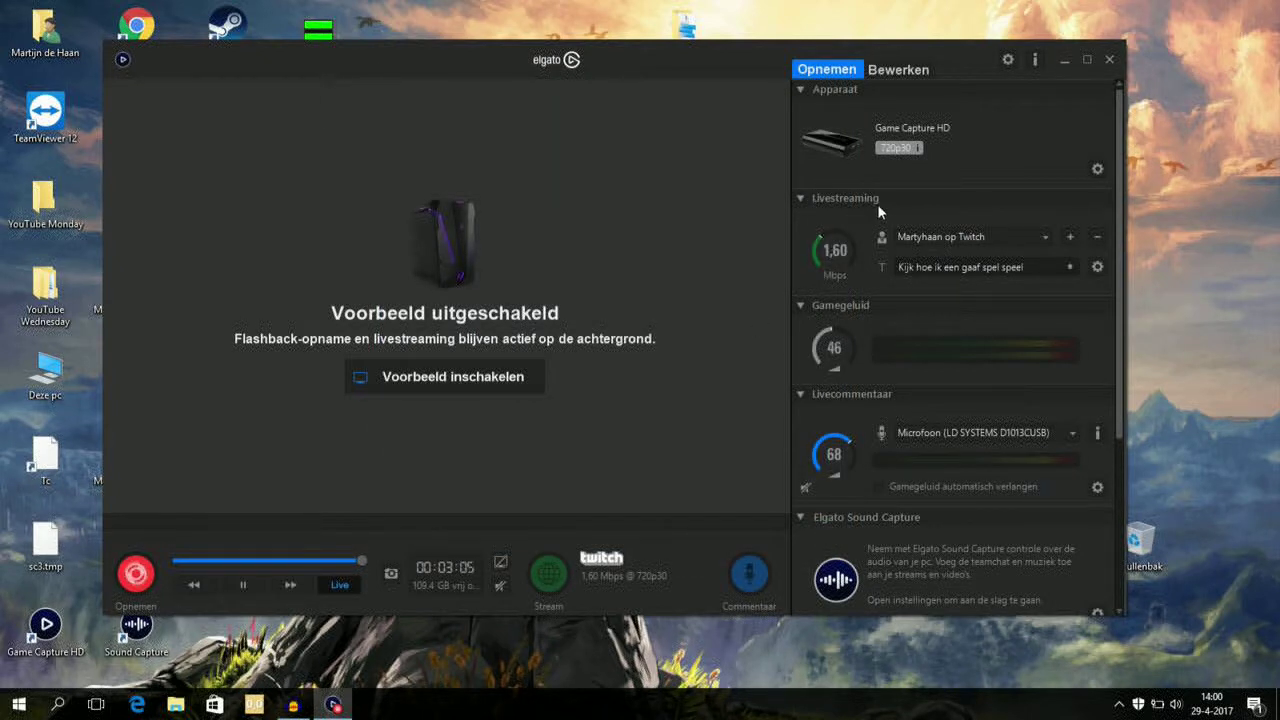
{"action": "left_click", "coordinate": [1048, 238]}
{"action": "left_click", "coordinate": [1048, 238]}
{"action": "left_click", "coordinate": [1070, 241]}
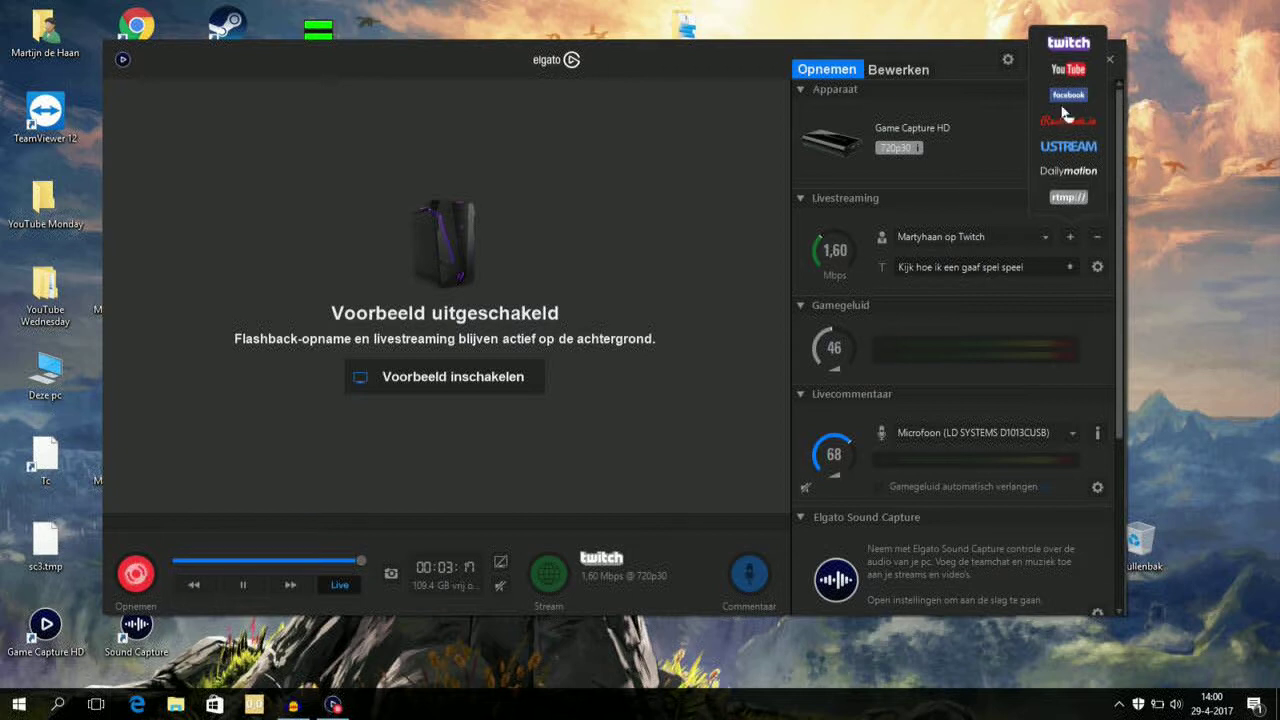
{"action": "left_click", "coordinate": [1008, 132]}
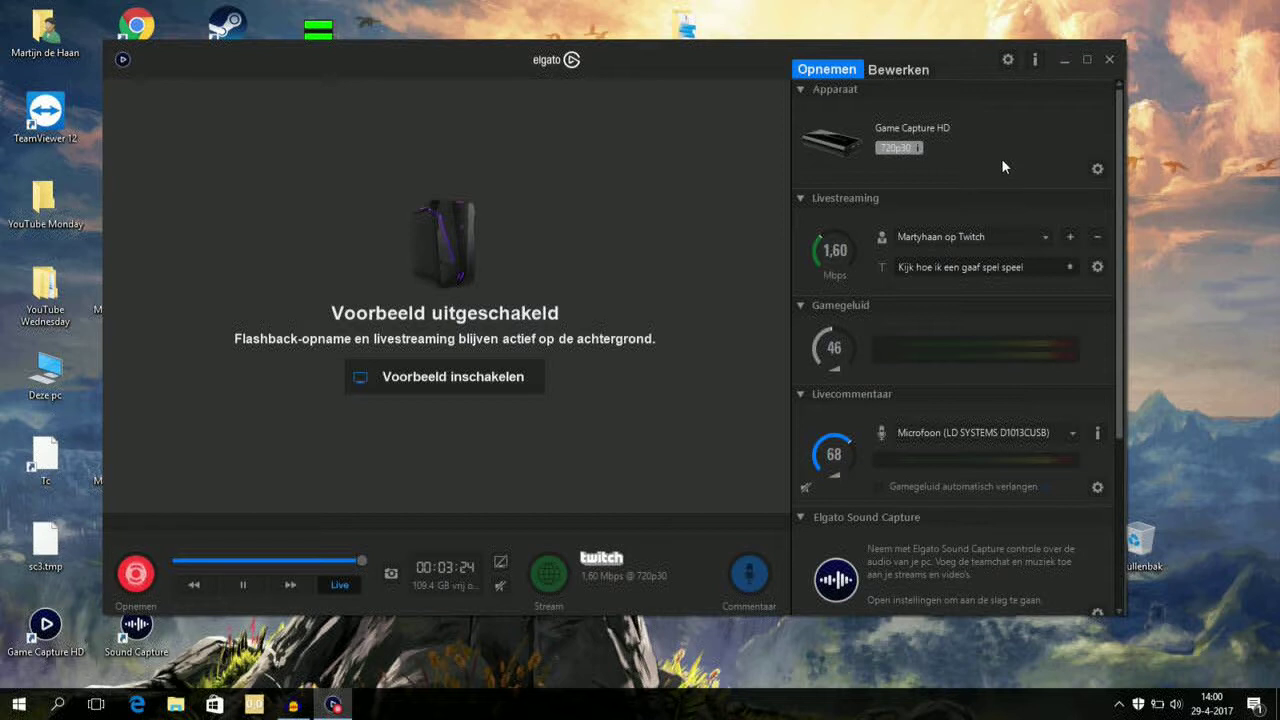
{"action": "mouse_move", "coordinate": [849, 246]}
{"action": "left_click", "coordinate": [1099, 268]}
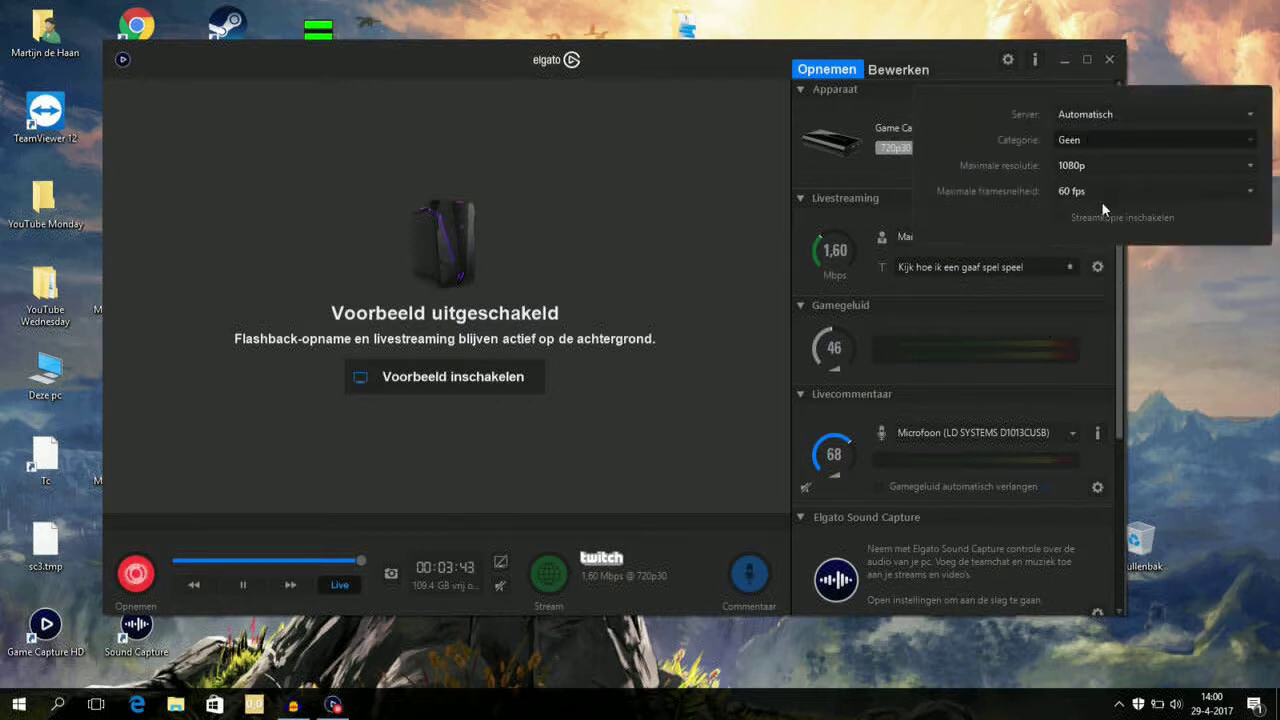
{"action": "left_click", "coordinate": [1100, 266]}
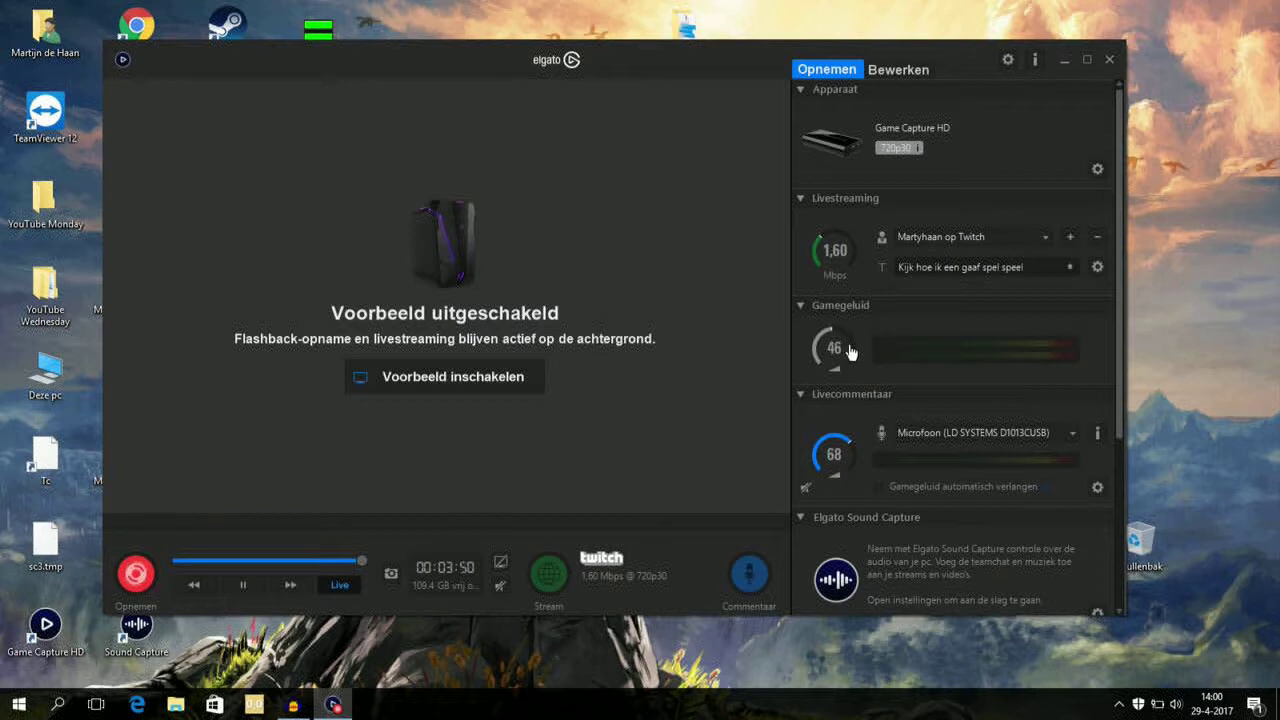
- Raise the Gamegeluid volume to 64, then lower it to about 50
{"action": "mouse_move", "coordinate": [838, 355]}
{"action": "left_click_drag", "start_coordinate": [844, 352], "coordinate": [855, 294]}
{"action": "left_click_drag", "start_coordinate": [836, 348], "coordinate": [843, 408]}
{"action": "mouse_move", "coordinate": [837, 348]}
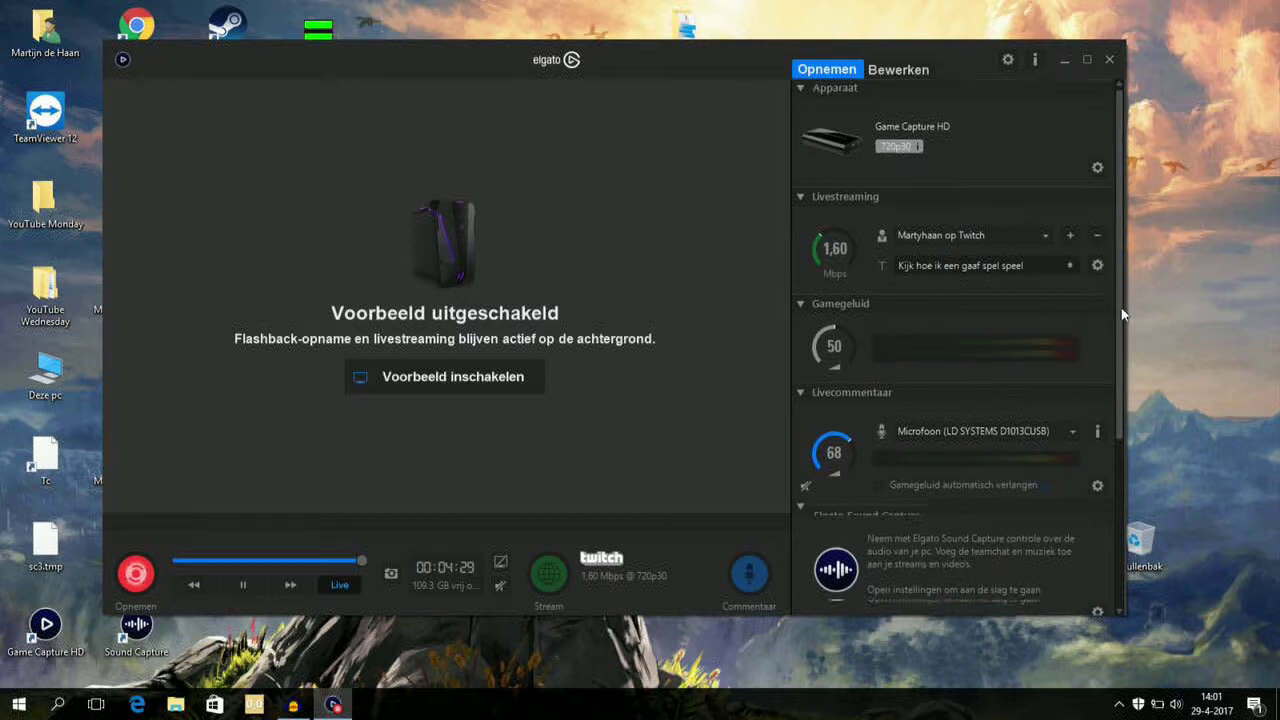
{"action": "left_click_drag", "start_coordinate": [1116, 297], "coordinate": [1118, 354]}
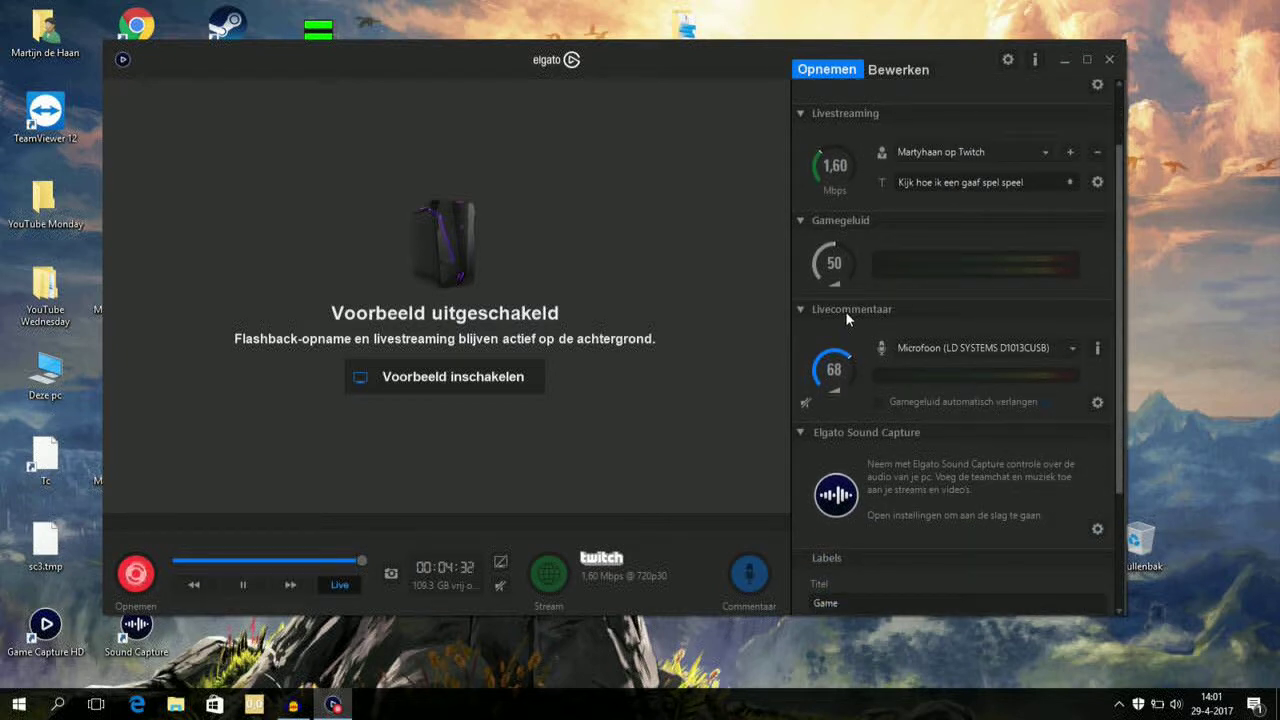
- Keep Microfoon (LD SYSTEMS D1013CUSB) as the Livecommentaar source at level 68
{"action": "left_click", "coordinate": [952, 345]}
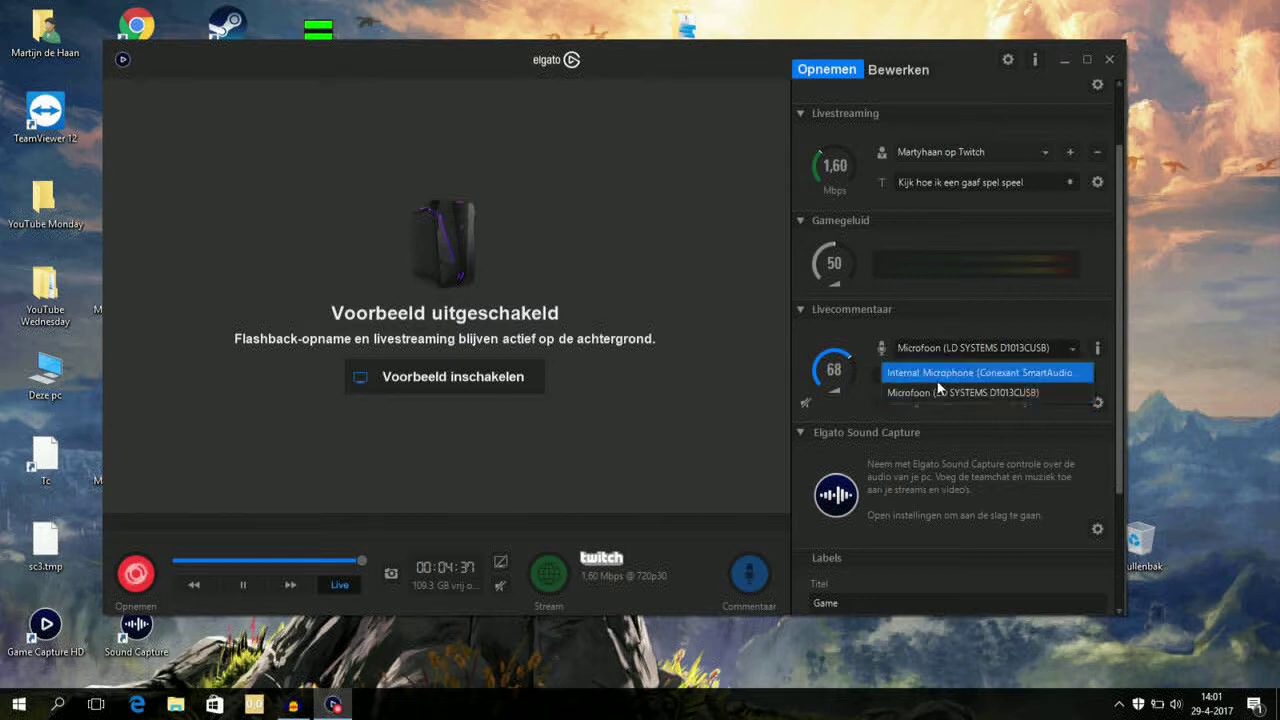
{"action": "left_click", "coordinate": [938, 316]}
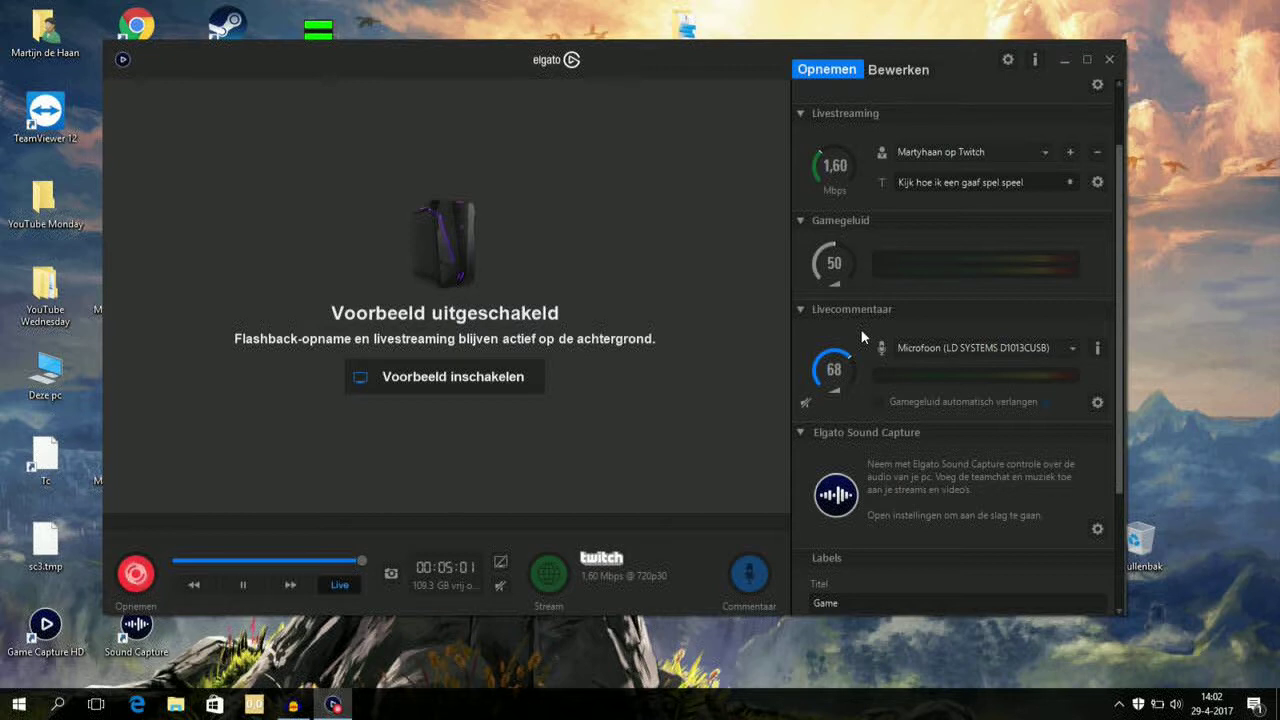
{"action": "left_click", "coordinate": [295, 708]}
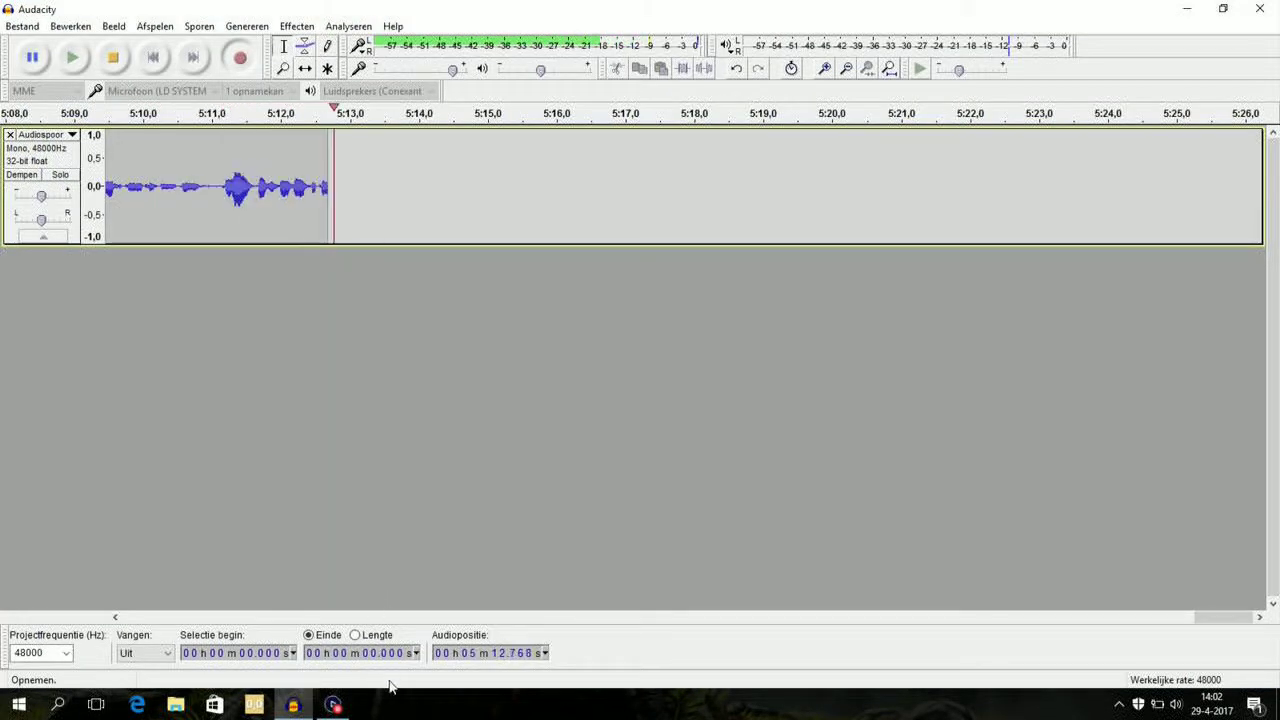
{"action": "left_click", "coordinate": [333, 705]}
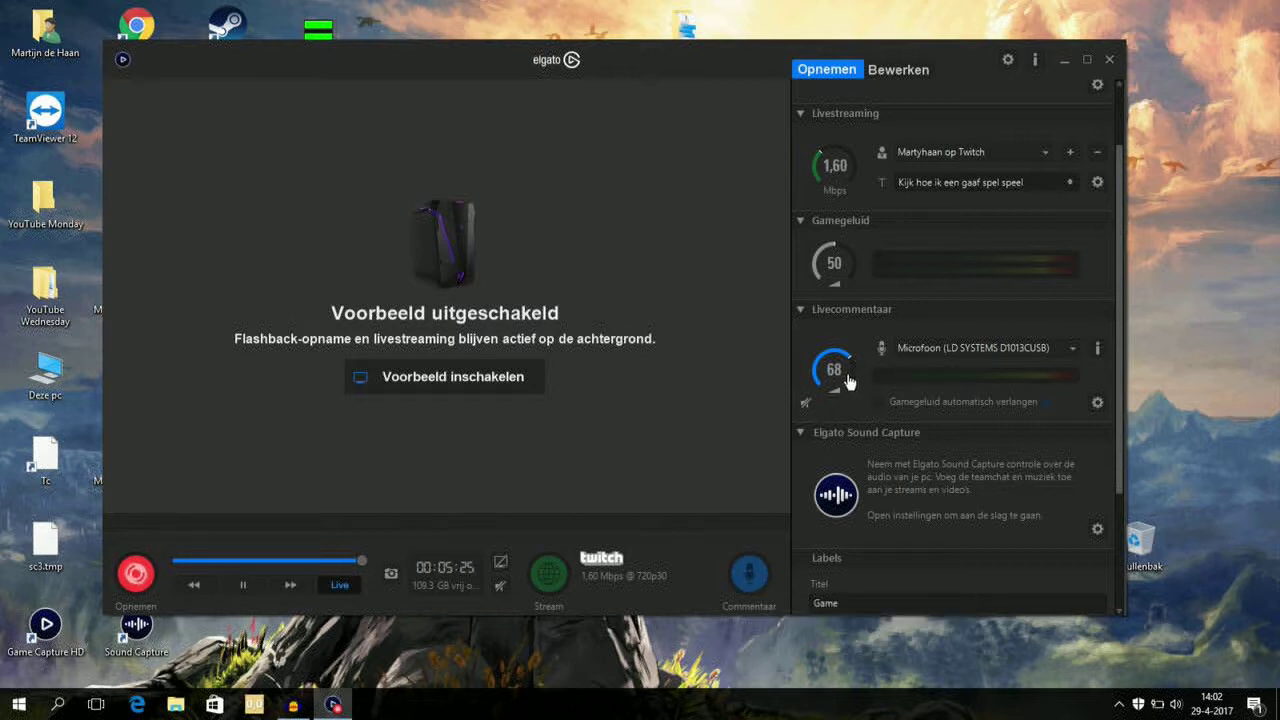
{"action": "mouse_move", "coordinate": [838, 369]}
{"action": "left_click", "coordinate": [758, 574]}
{"action": "left_click", "coordinate": [762, 575]}
{"action": "left_click", "coordinate": [1098, 403]}
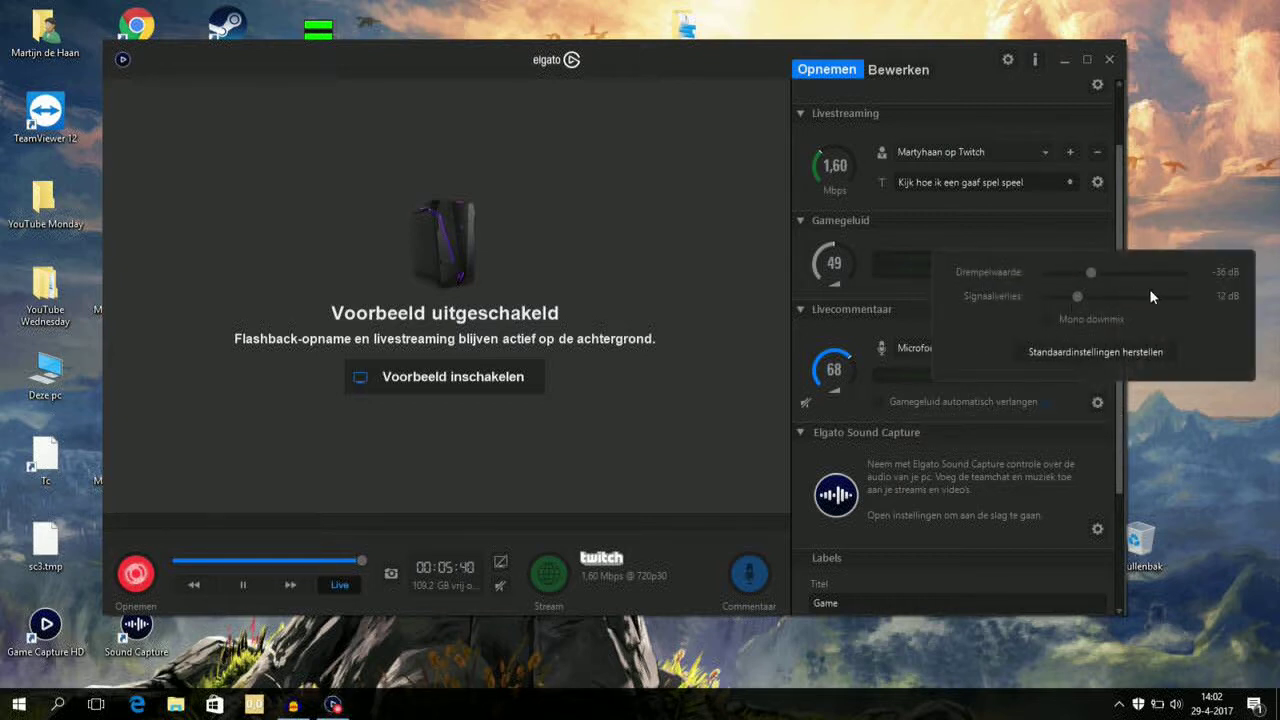
{"action": "left_click", "coordinate": [1101, 409]}
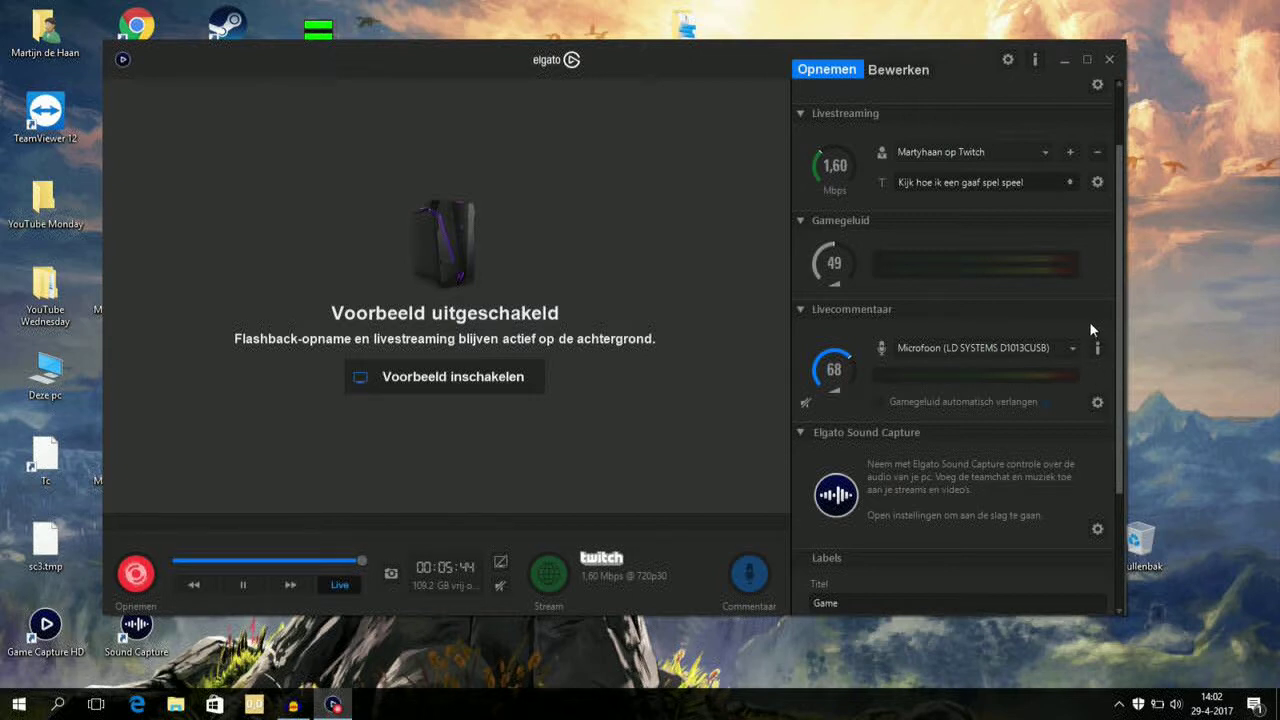
- Scroll the Opnemen panel down to the Labels section showing title Game and game Footage
{"action": "scroll", "coordinate": [922, 371], "scroll_direction": "down", "scroll_amount": 5}
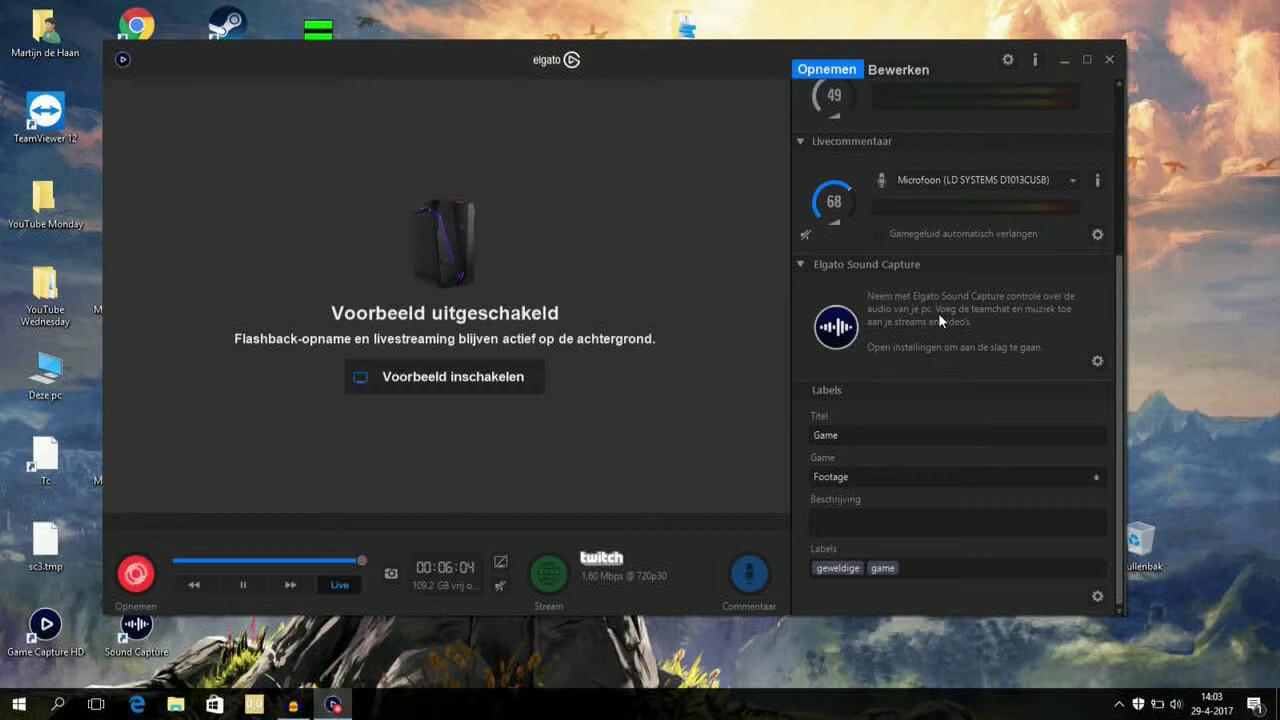
{"action": "left_click", "coordinate": [1097, 361]}
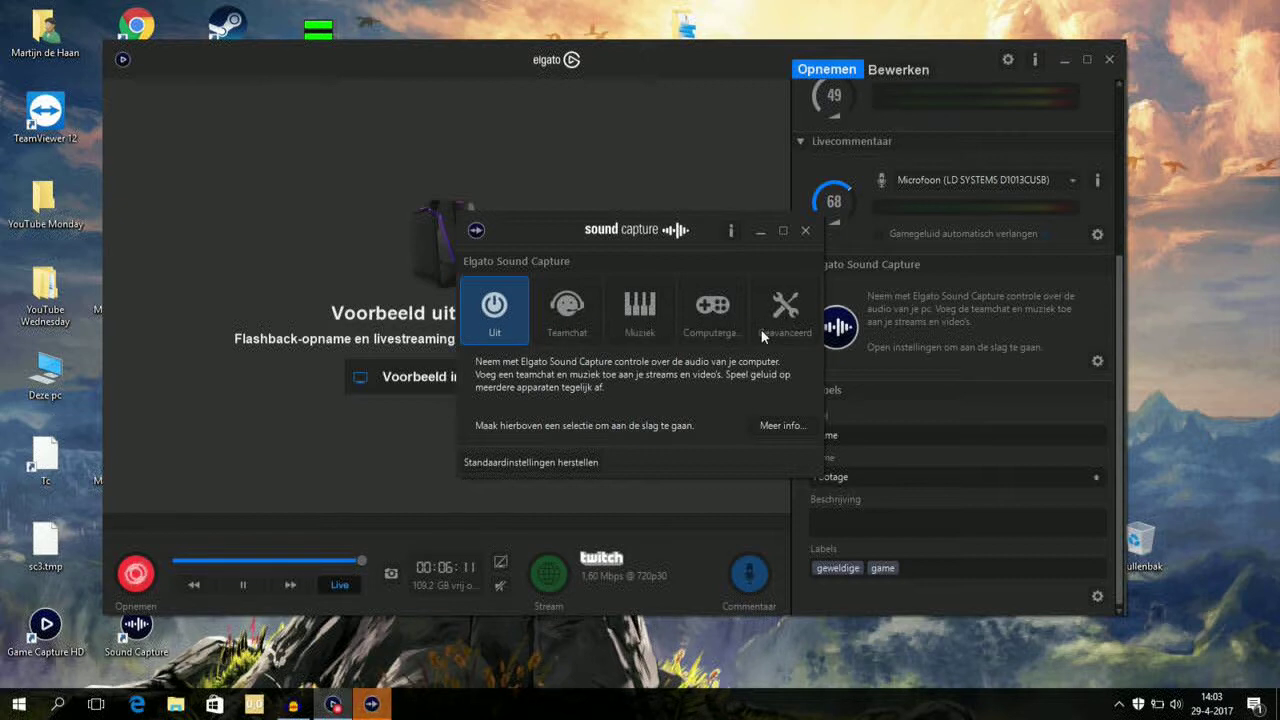
{"action": "left_click", "coordinate": [805, 231]}
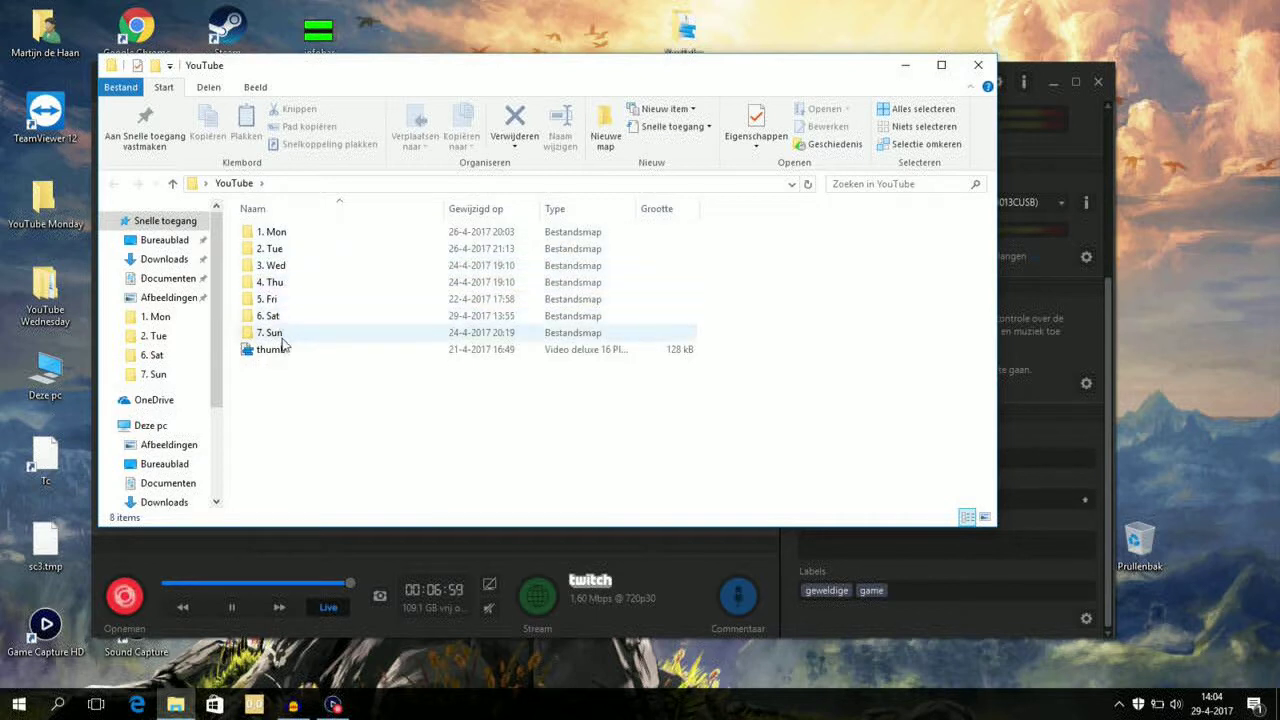
{"action": "left_click", "coordinate": [311, 235]}
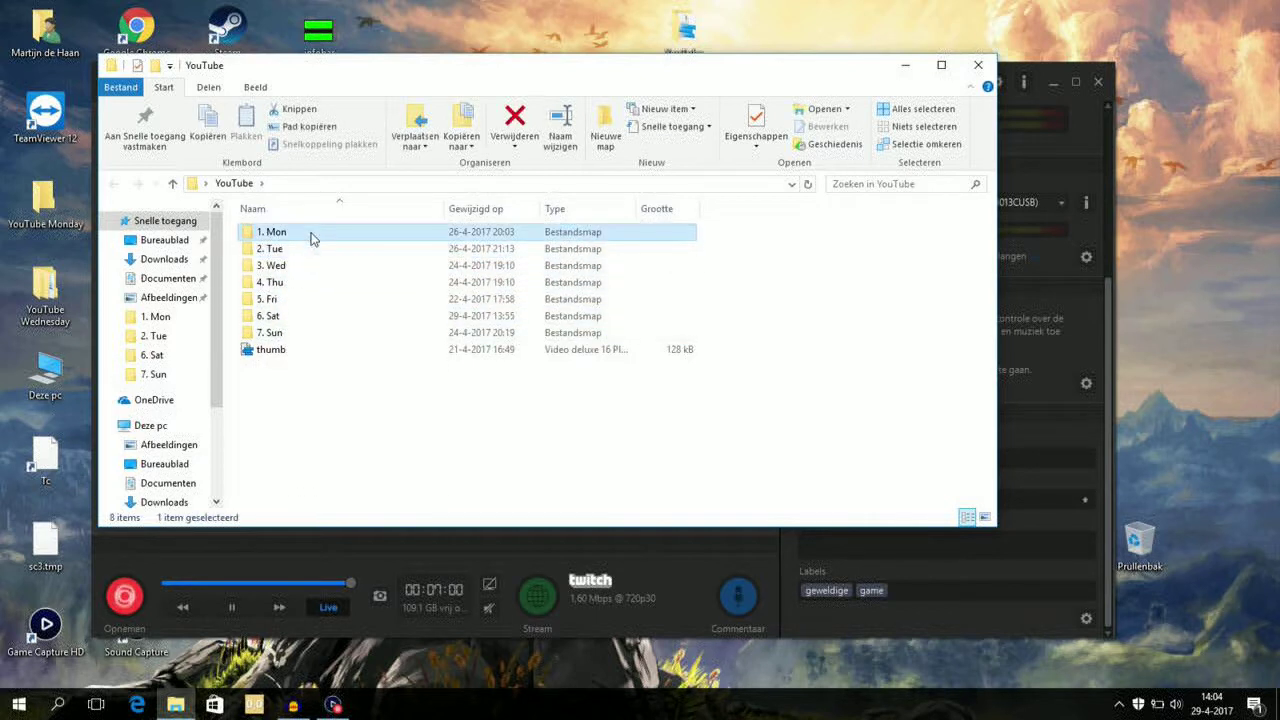
{"action": "double_click", "coordinate": [311, 235]}
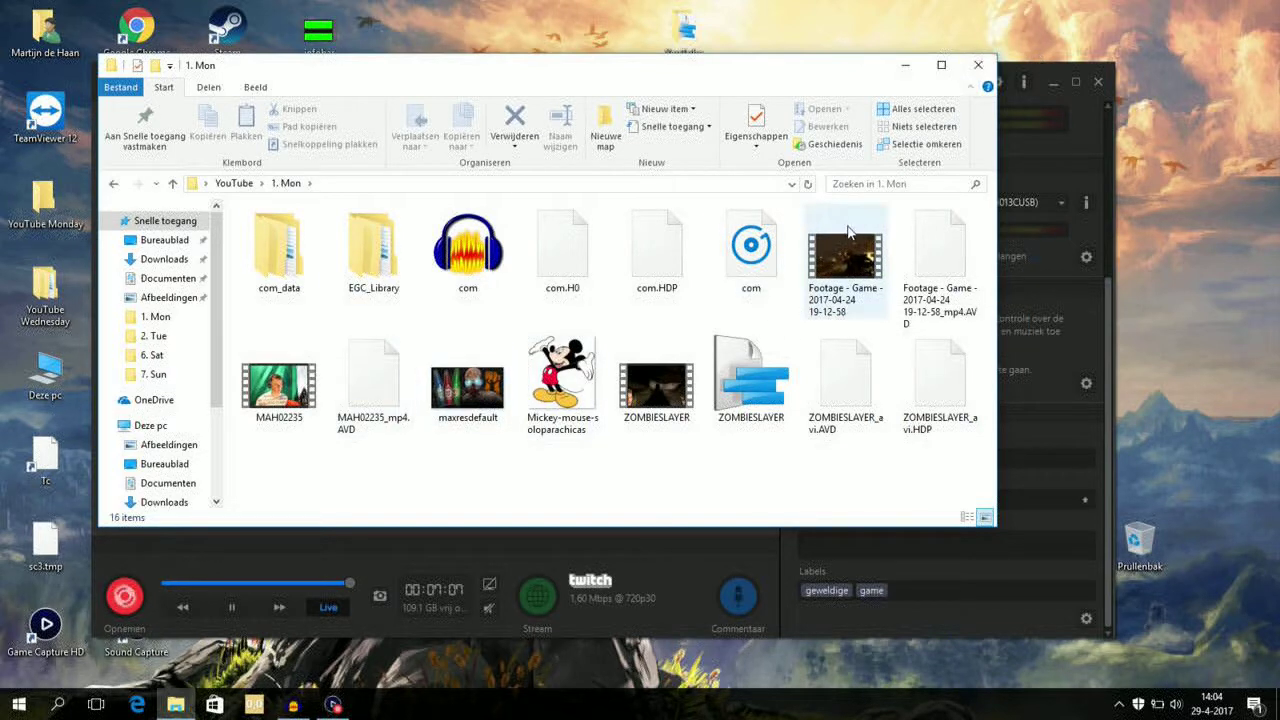
{"action": "left_click", "coordinate": [977, 66]}
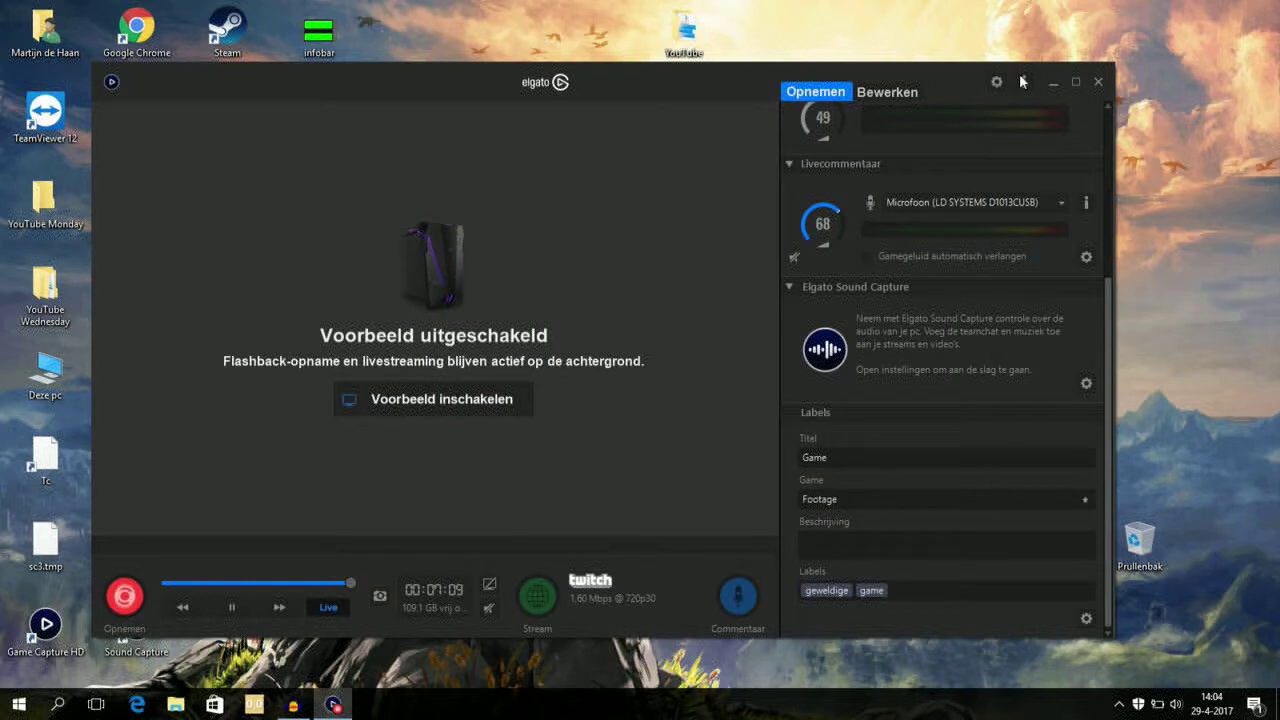
- Open Voorkeuren and review the Delen sharing and Updates tabs
{"action": "scroll", "coordinate": [897, 491], "scroll_direction": "up", "scroll_amount": 3}
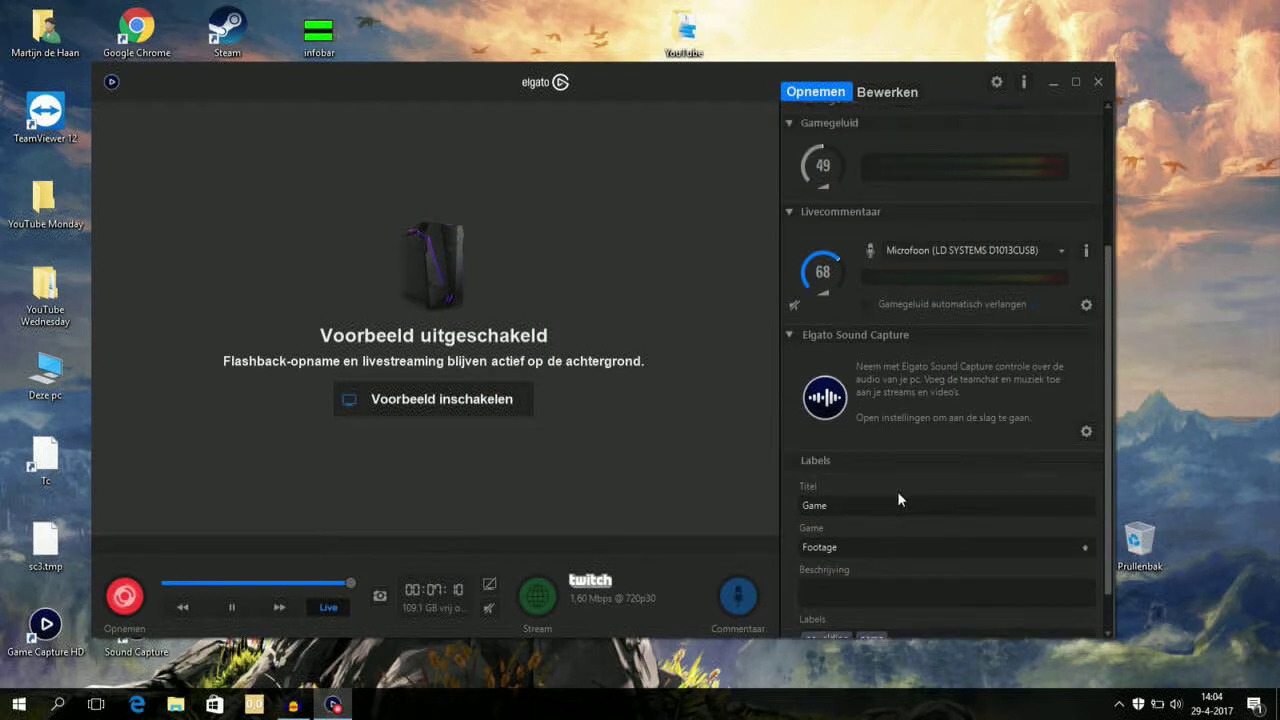
{"action": "scroll", "coordinate": [907, 473], "scroll_direction": "up", "scroll_amount": 2}
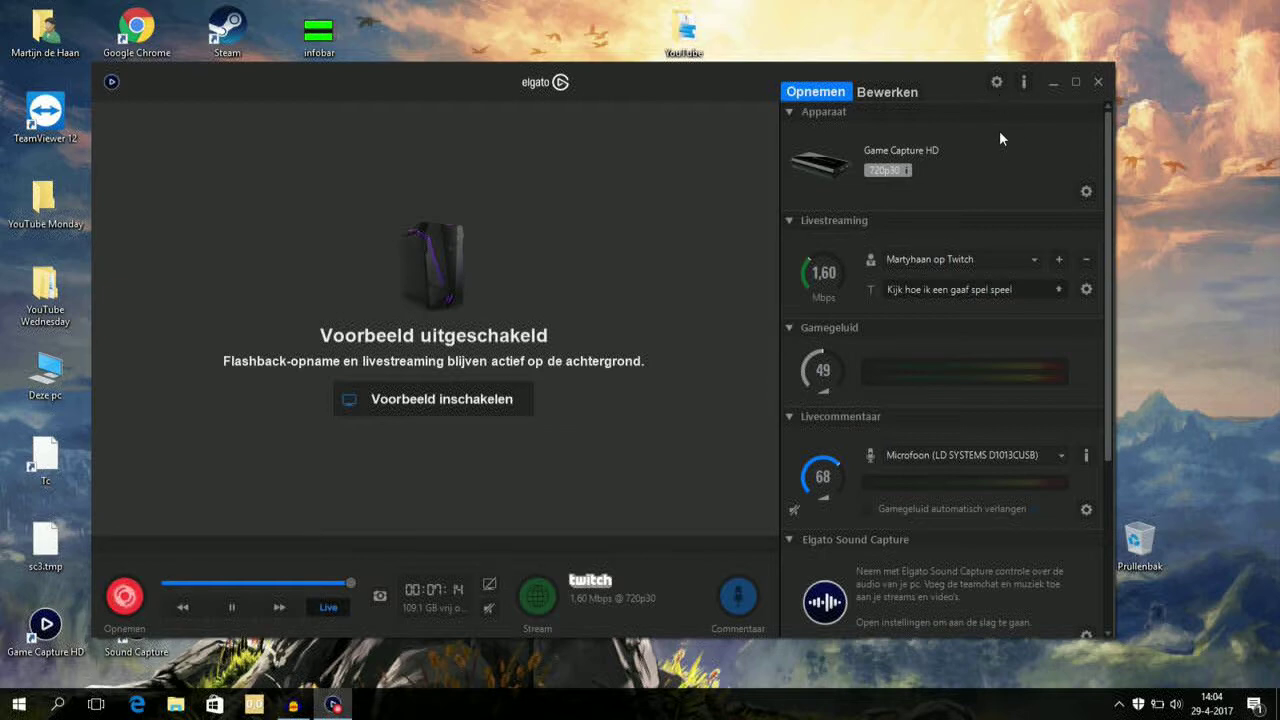
{"action": "left_click", "coordinate": [997, 82]}
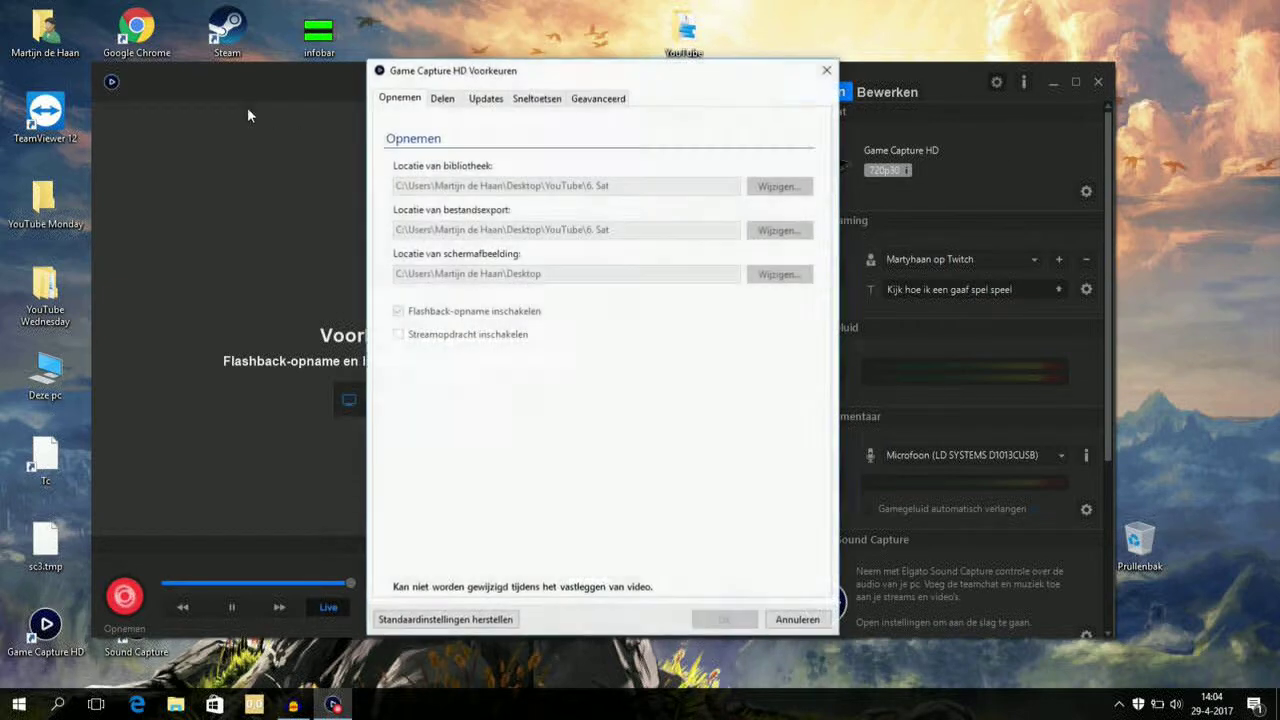
{"action": "left_click", "coordinate": [442, 98]}
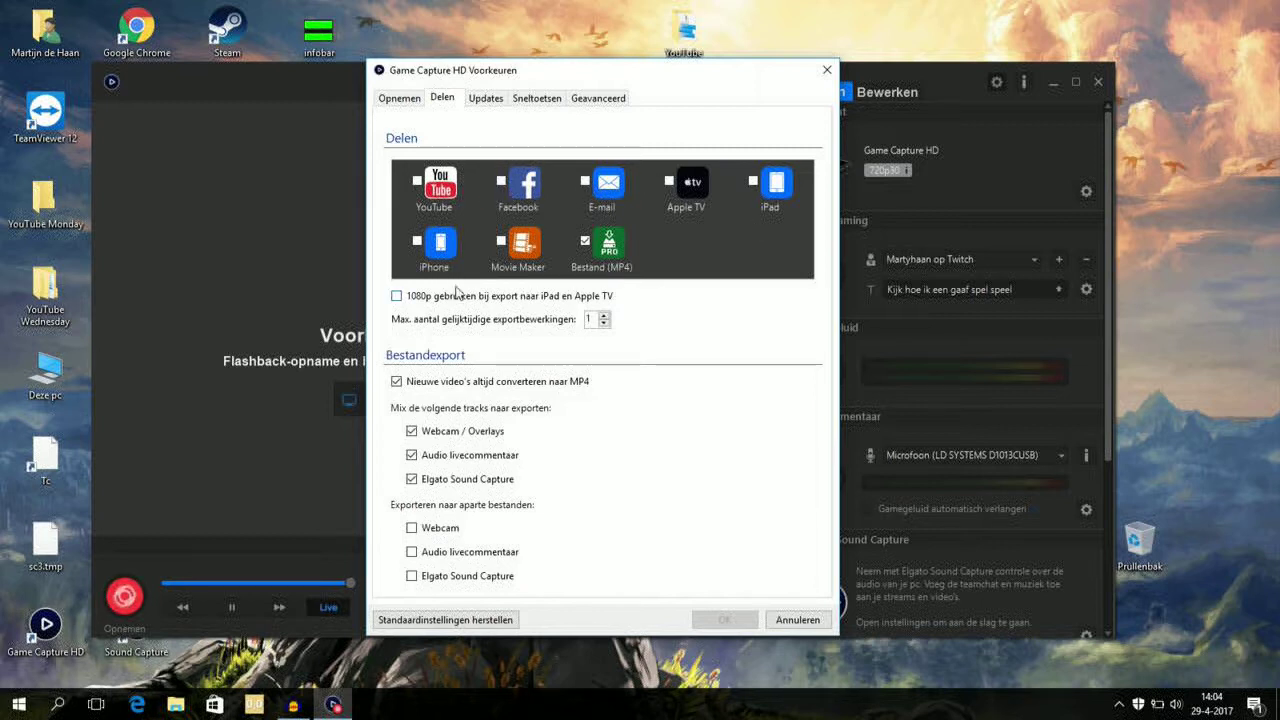
{"action": "left_click", "coordinate": [500, 100]}
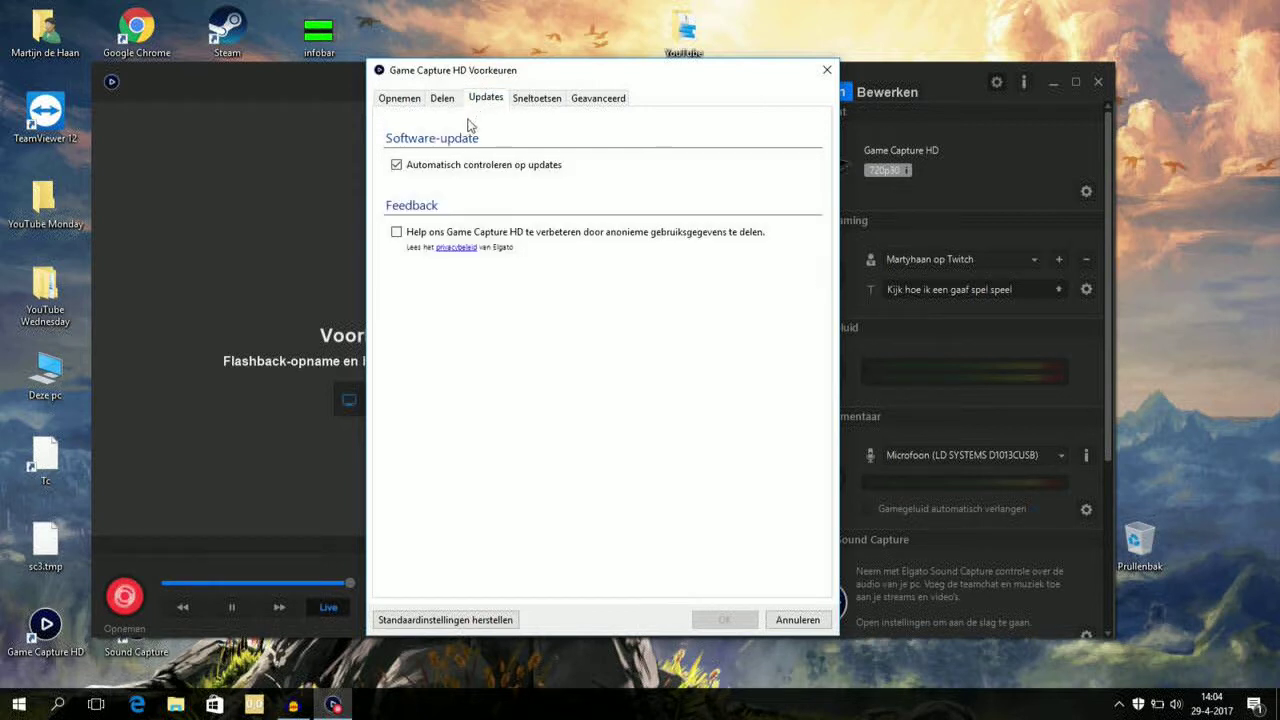
- Check the F9 recording hotkey, the Geavanceerd codec settings, and the Opnemen locations, then close
{"action": "left_click", "coordinate": [537, 99]}
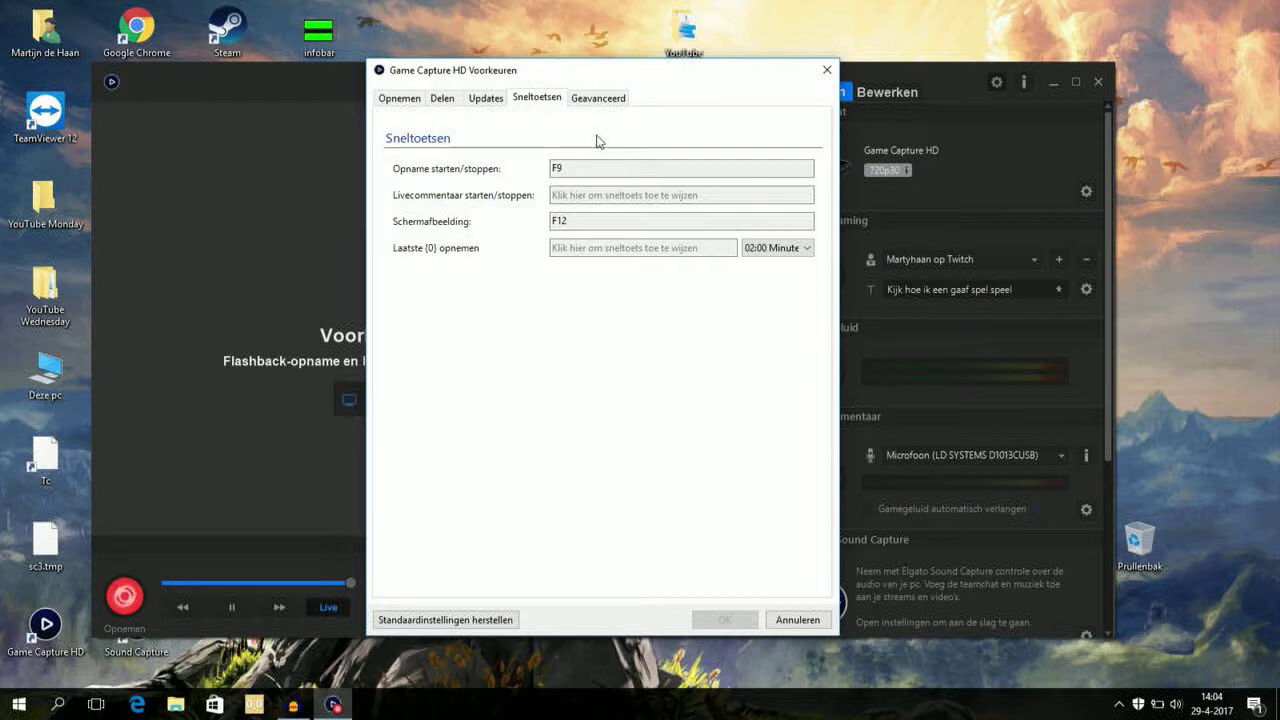
{"action": "left_click", "coordinate": [597, 164]}
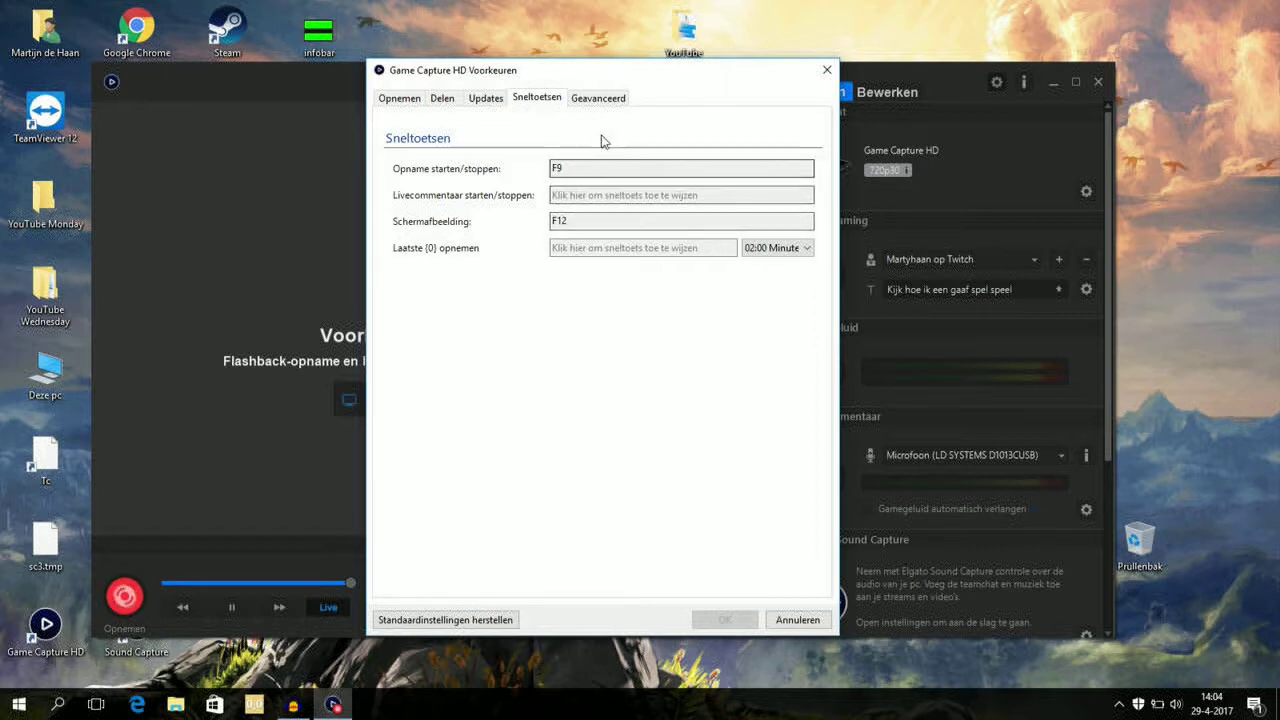
{"action": "left_click", "coordinate": [604, 100]}
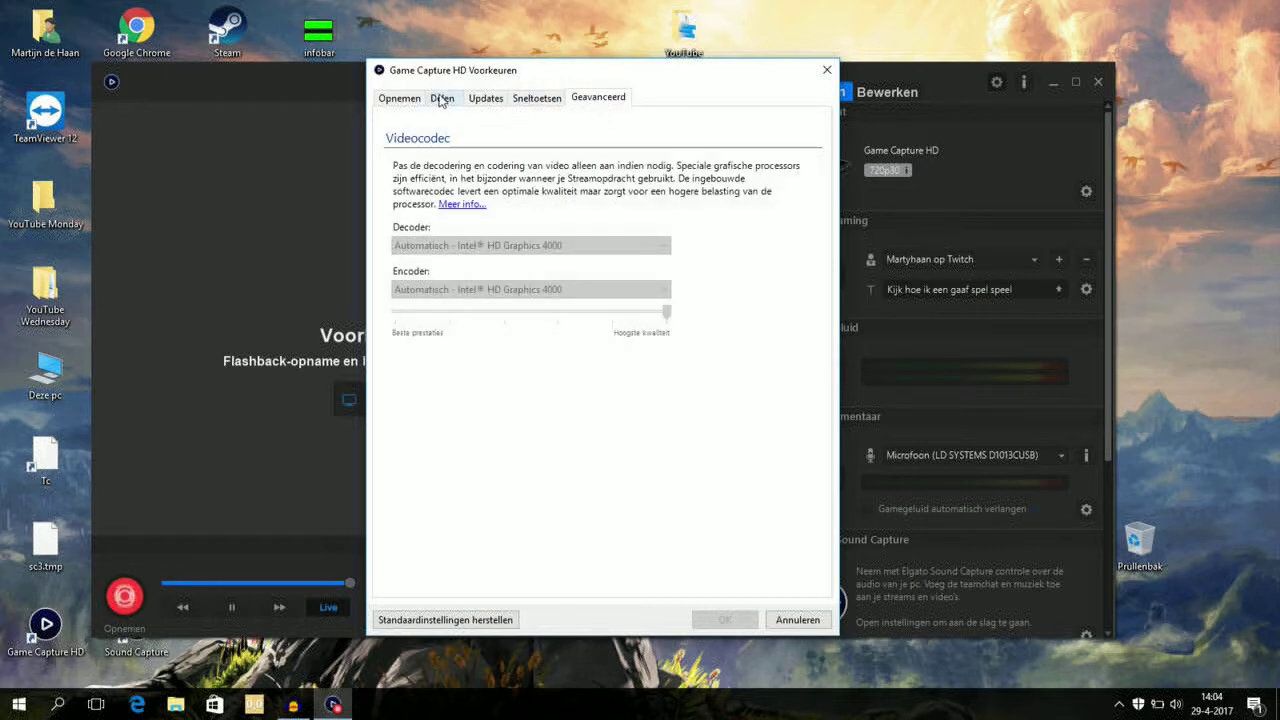
{"action": "left_click", "coordinate": [400, 99]}
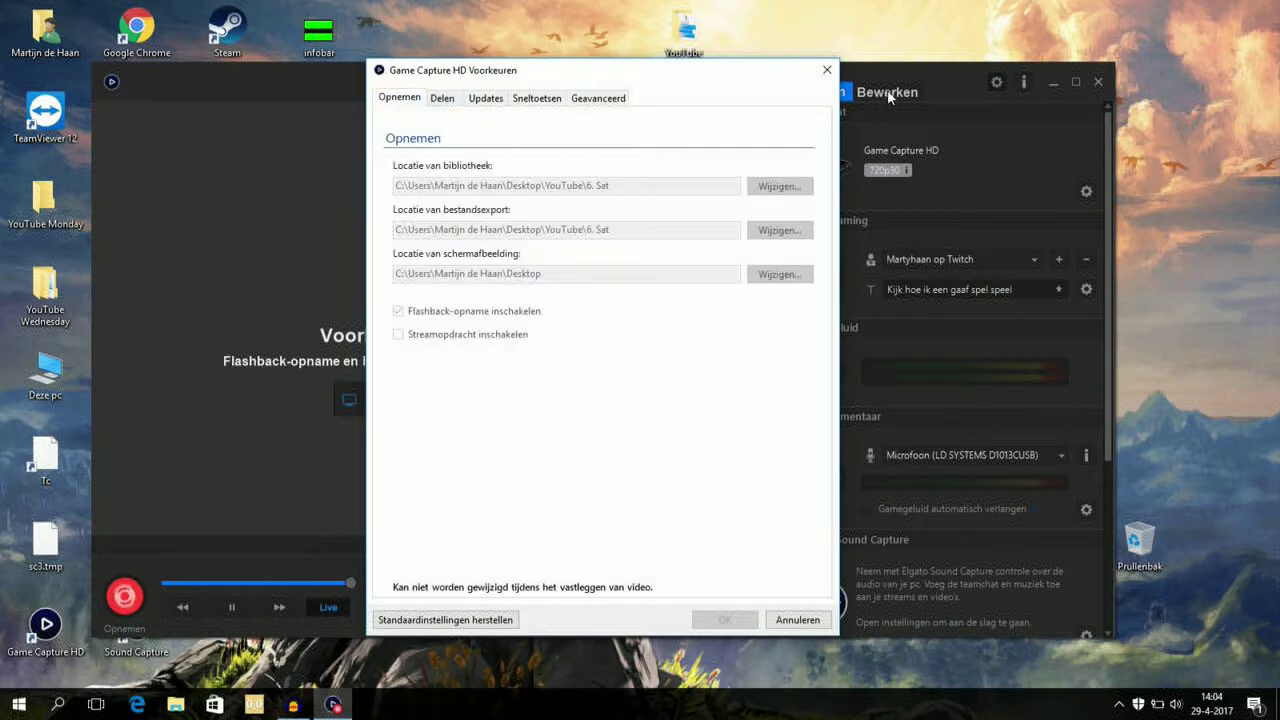
{"action": "left_click", "coordinate": [827, 70]}
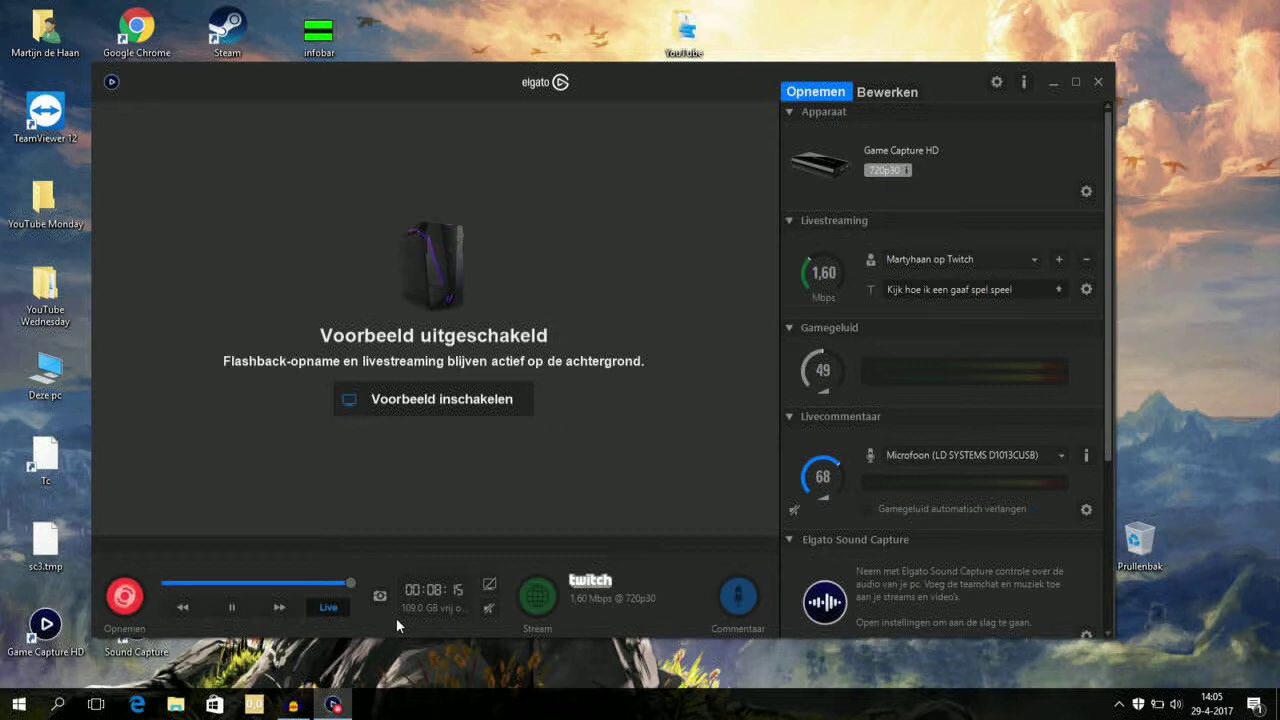
- Toggle the preview, mute its audio, move the window up-right, and minimize Game Capture HD
{"action": "left_click", "coordinate": [489, 588]}
{"action": "left_click", "coordinate": [490, 609]}
{"action": "left_click_drag", "start_coordinate": [648, 82], "coordinate": [716, 65]}
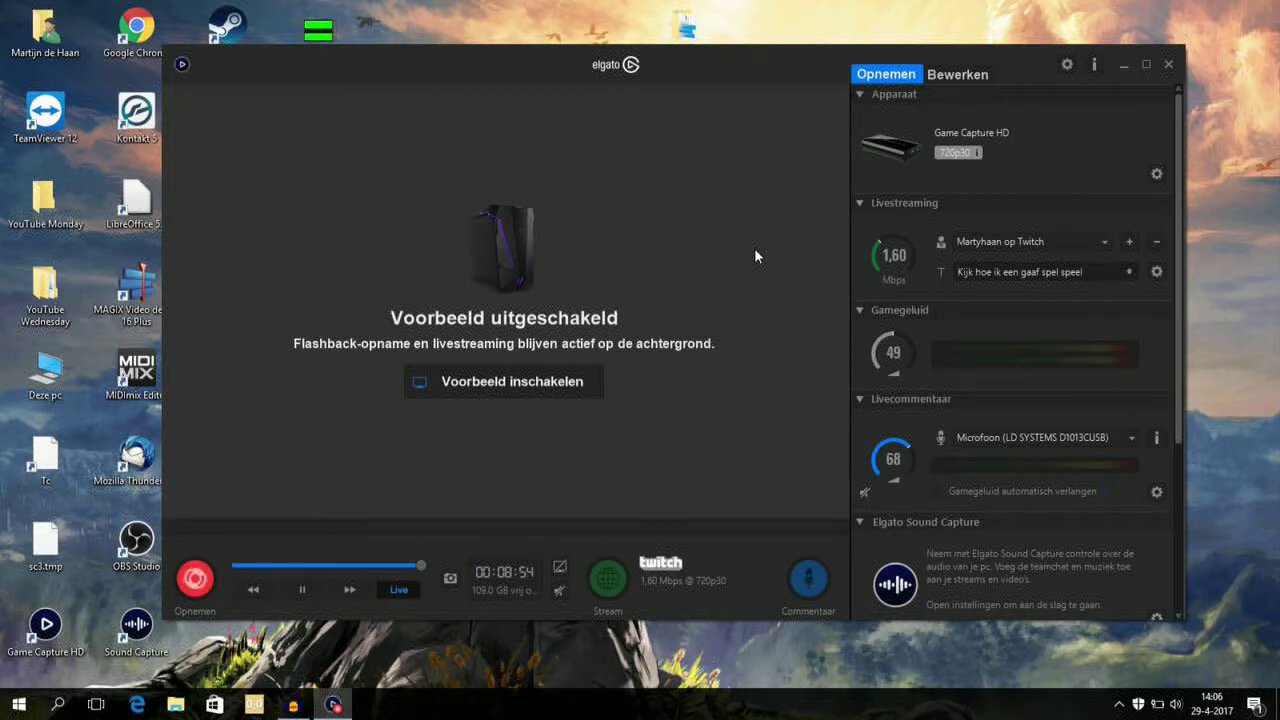
{"action": "left_click", "coordinate": [1125, 66]}
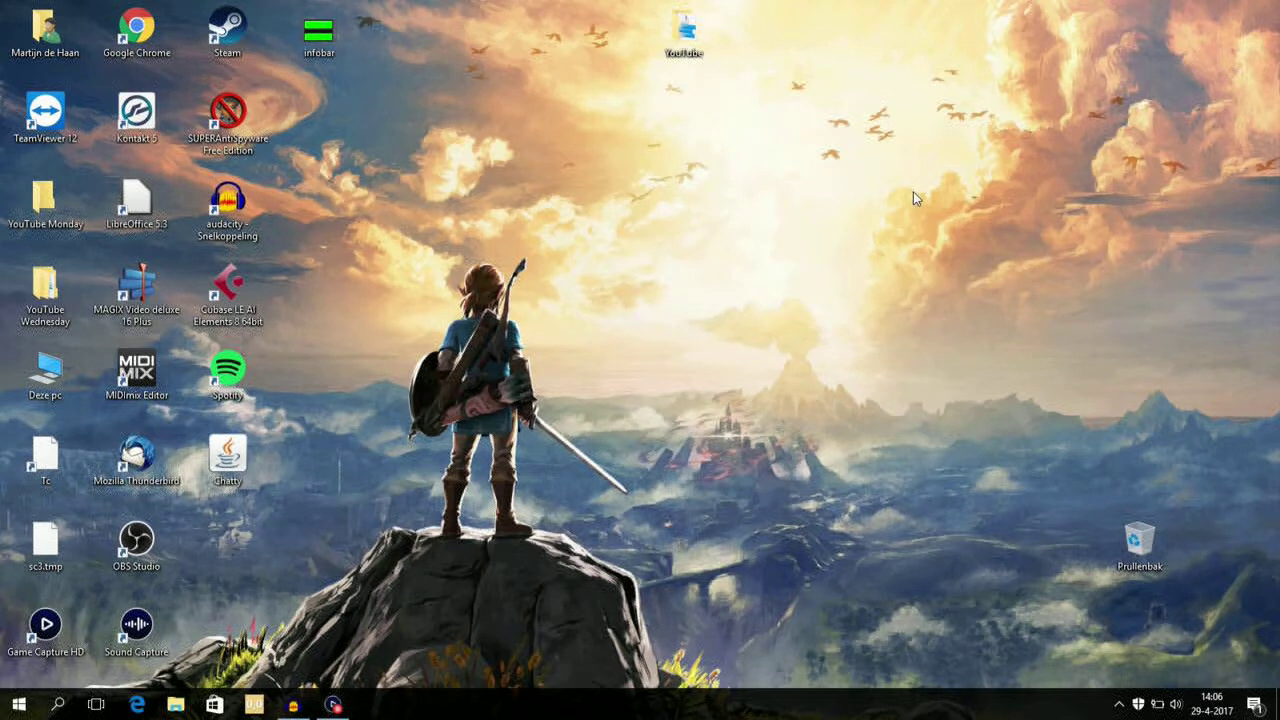